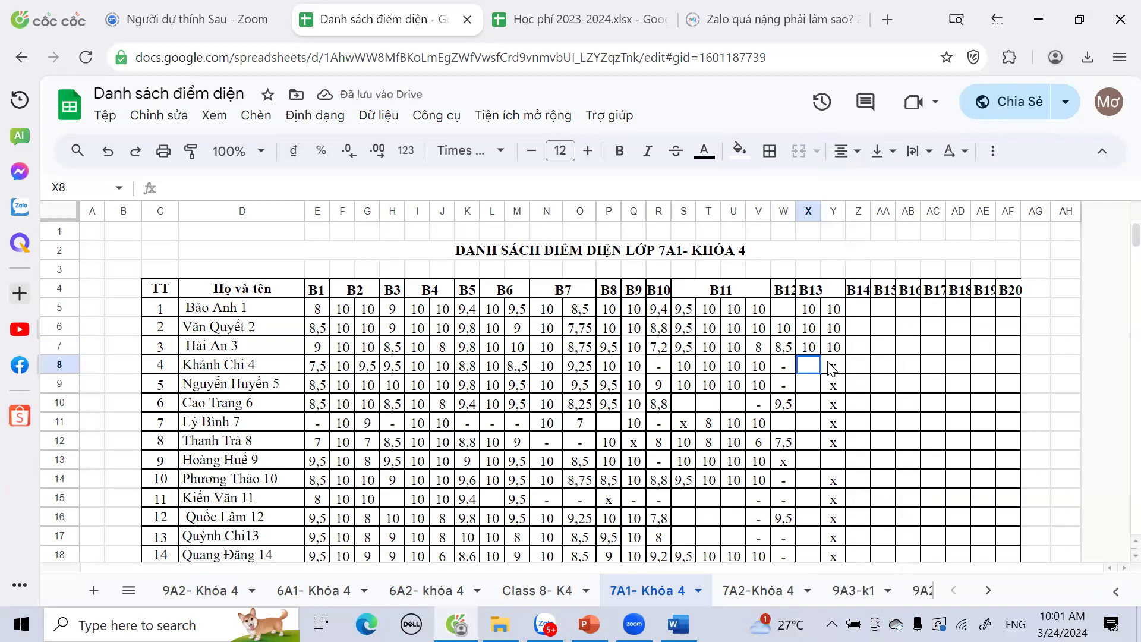
# Enter scores of 10 and 10 in the two B13 columns (X and Y) for the students in rows 8 to 10
pyautogui.write('10\t10')
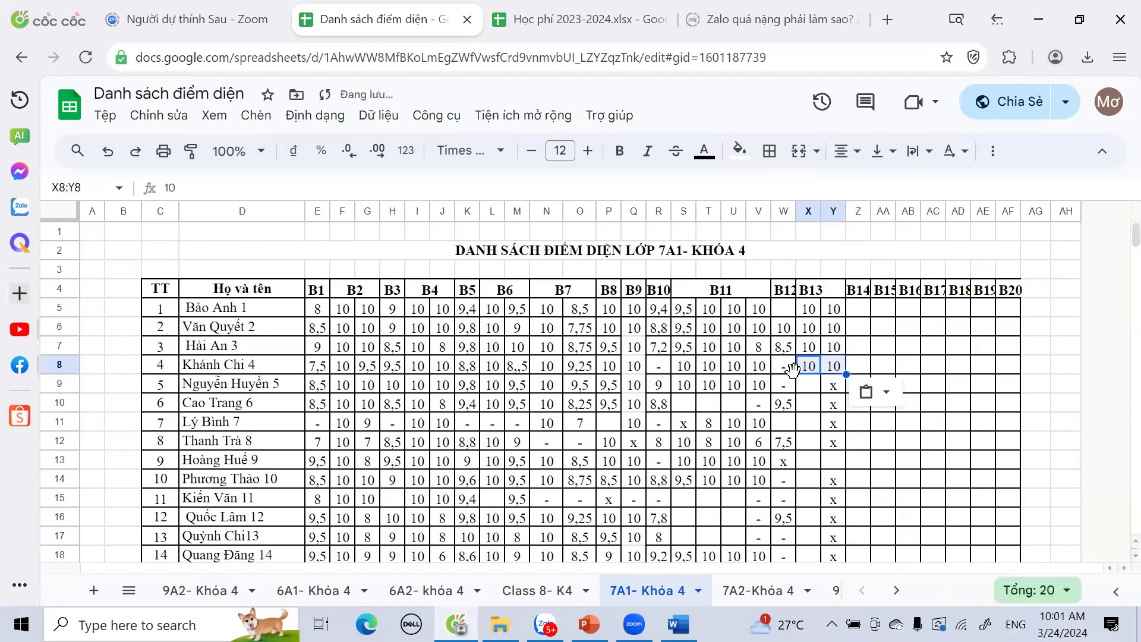
pyautogui.moveTo(810, 394); pyautogui.dragTo(831, 392)
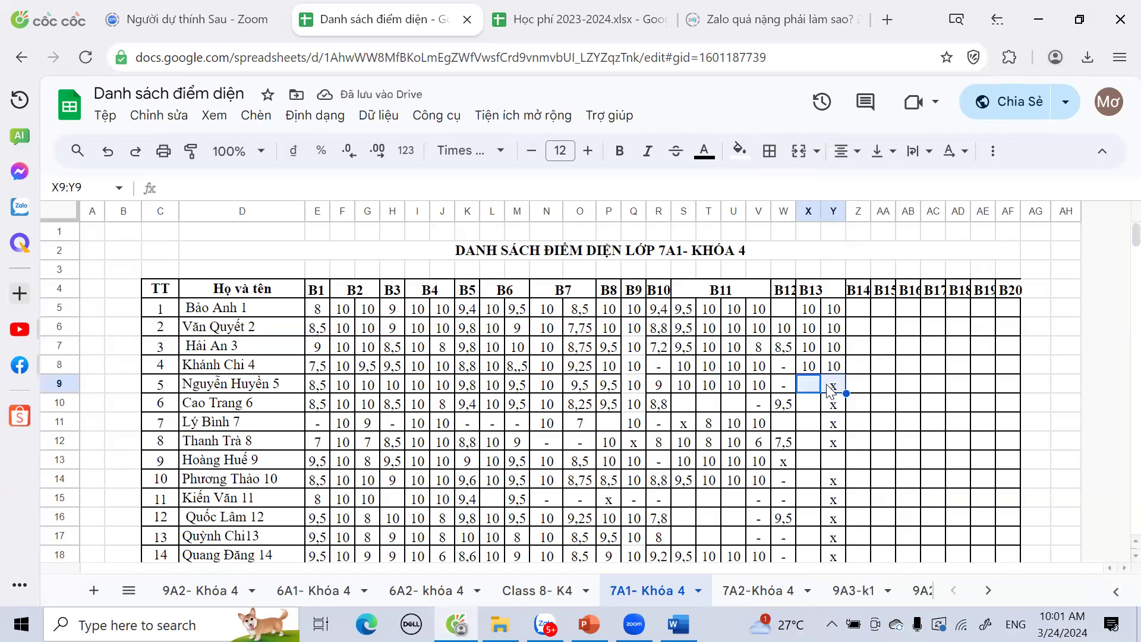
pyautogui.write('10\t10')
pyautogui.moveTo(813, 409); pyautogui.dragTo(834, 413)
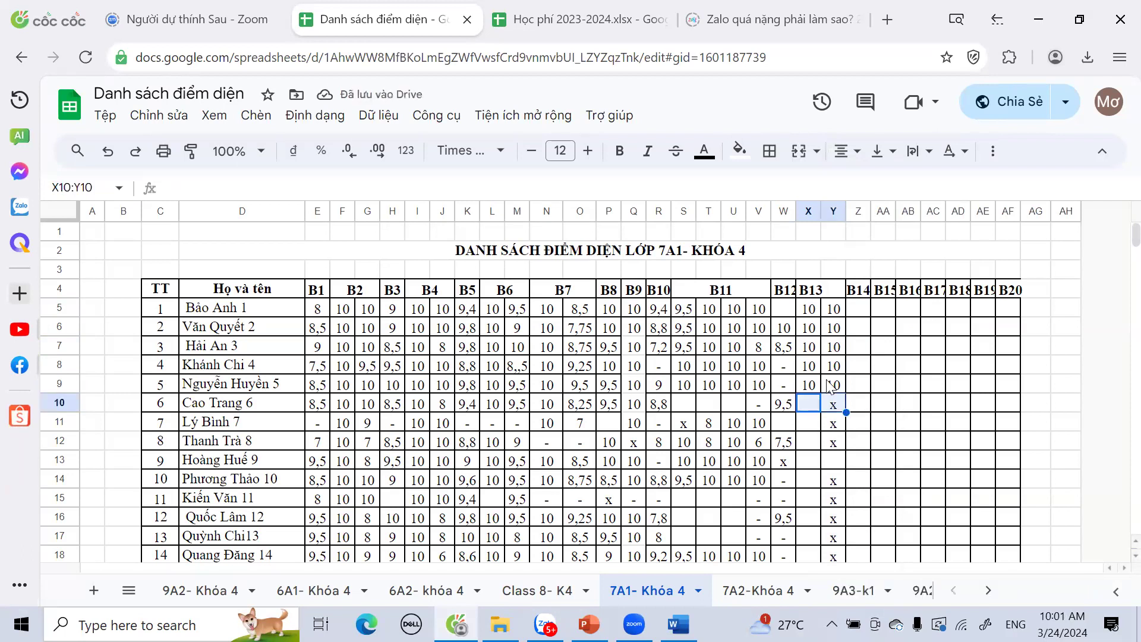
pyautogui.write('10\t10')
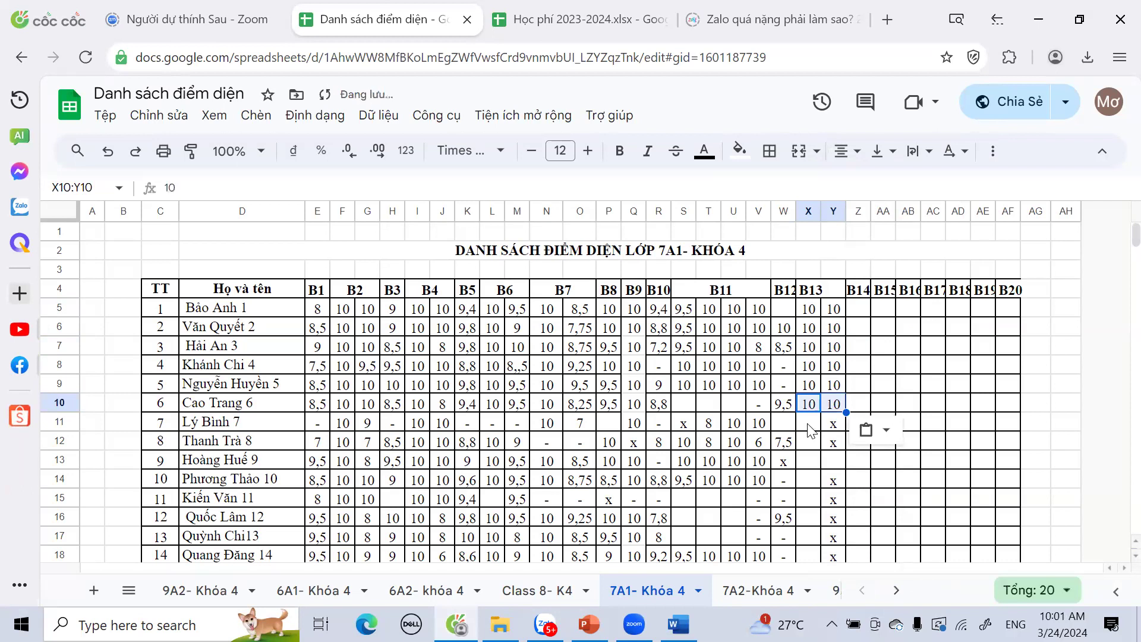
# Record the B13 scores for student 7 in row 11 as 10 and 6
pyautogui.scroll(-3, 620, 527)
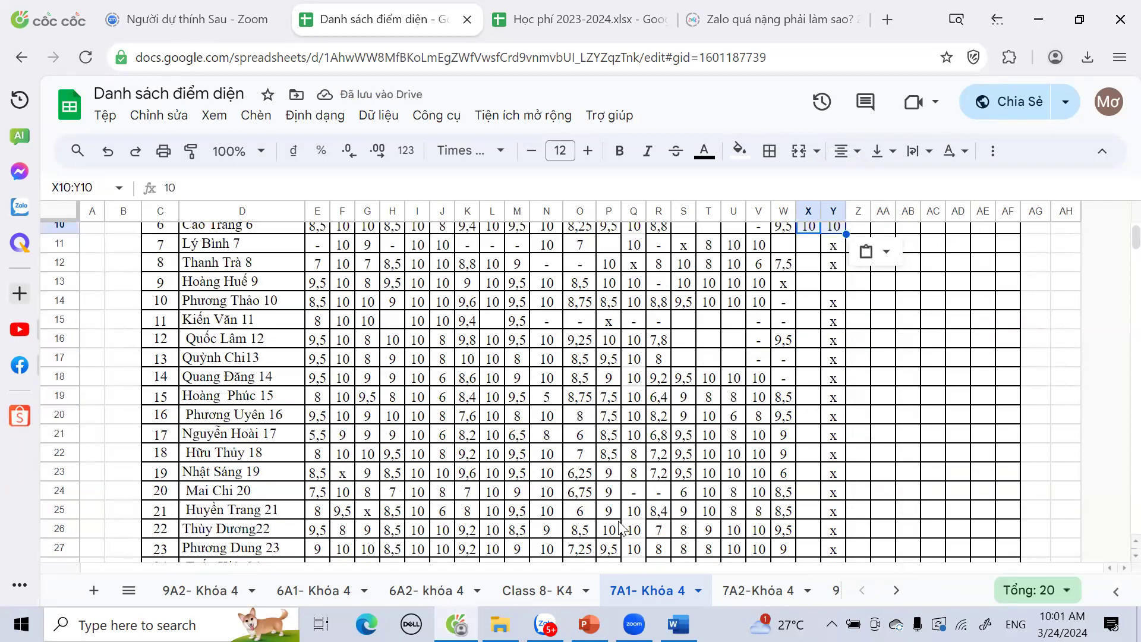
pyautogui.scroll(2, 620, 527)
pyautogui.click(810, 333)
pyautogui.write('10')
pyautogui.press('Tab')
pyautogui.write('6')
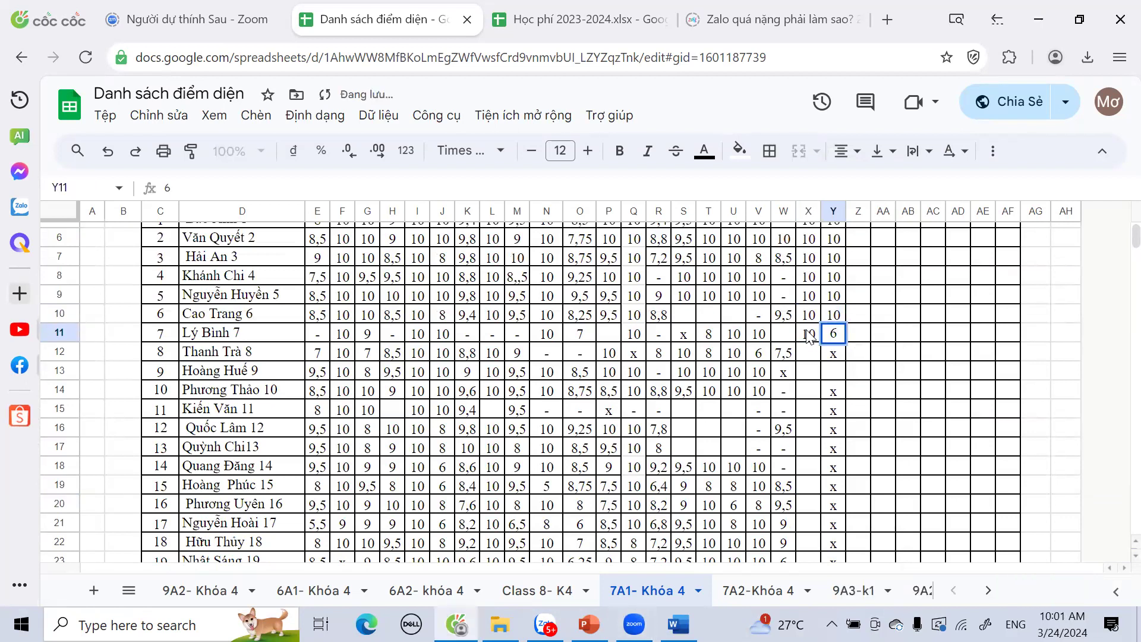
# Record the B13 scores for student 8 in row 12 as 8 and 10
pyautogui.moveTo(813, 358); pyautogui.dragTo(831, 359)
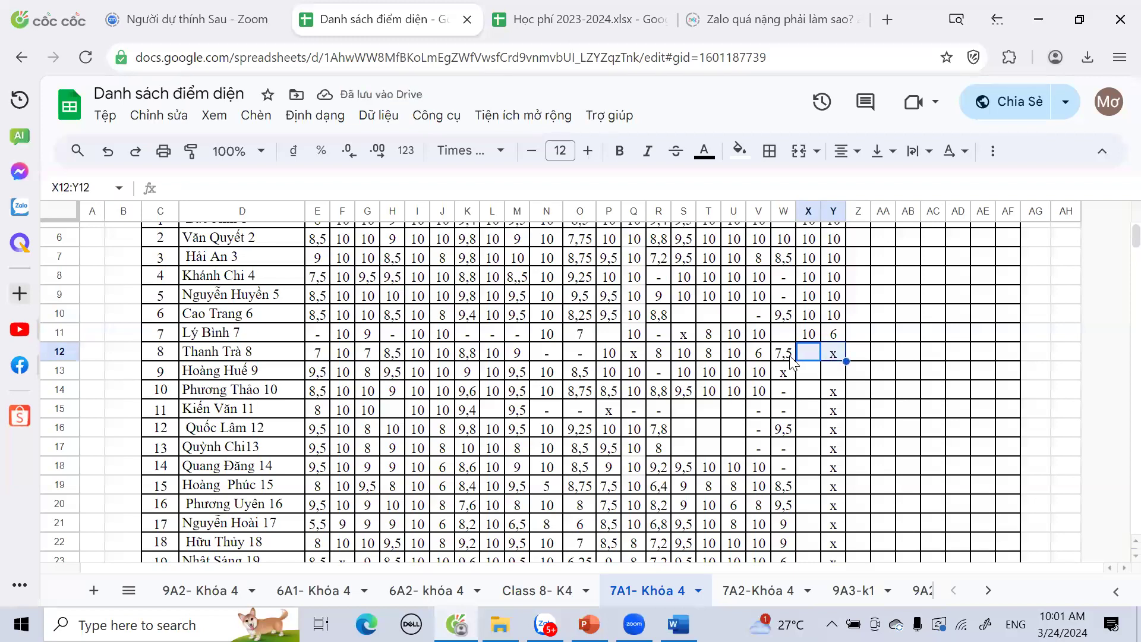
pyautogui.click(809, 361)
pyautogui.write('8')
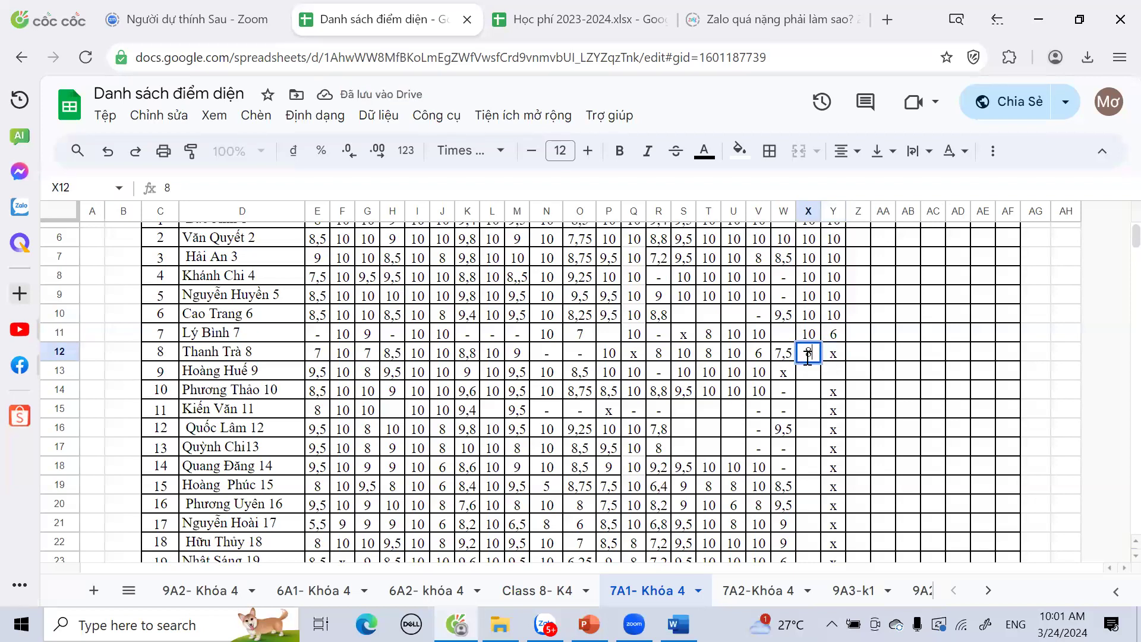
pyautogui.press('Tab')
pyautogui.write('10')
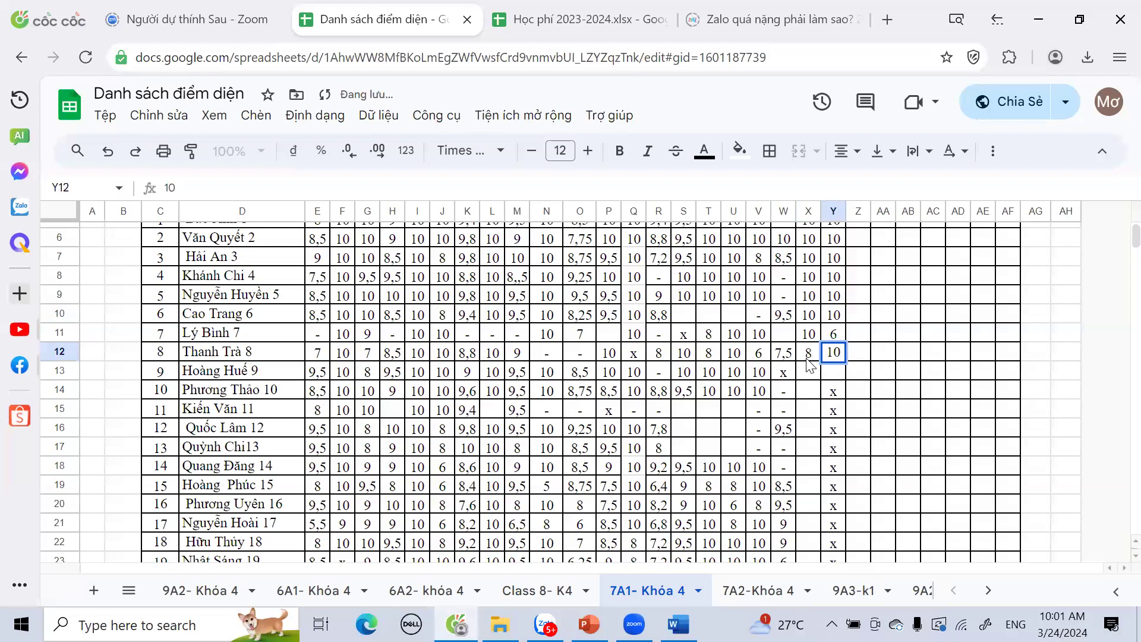
# Fill in the B13 scores with 8 and 10 in row 13, and 10 and 10 in row 14
pyautogui.moveTo(809, 372); pyautogui.dragTo(826, 373)
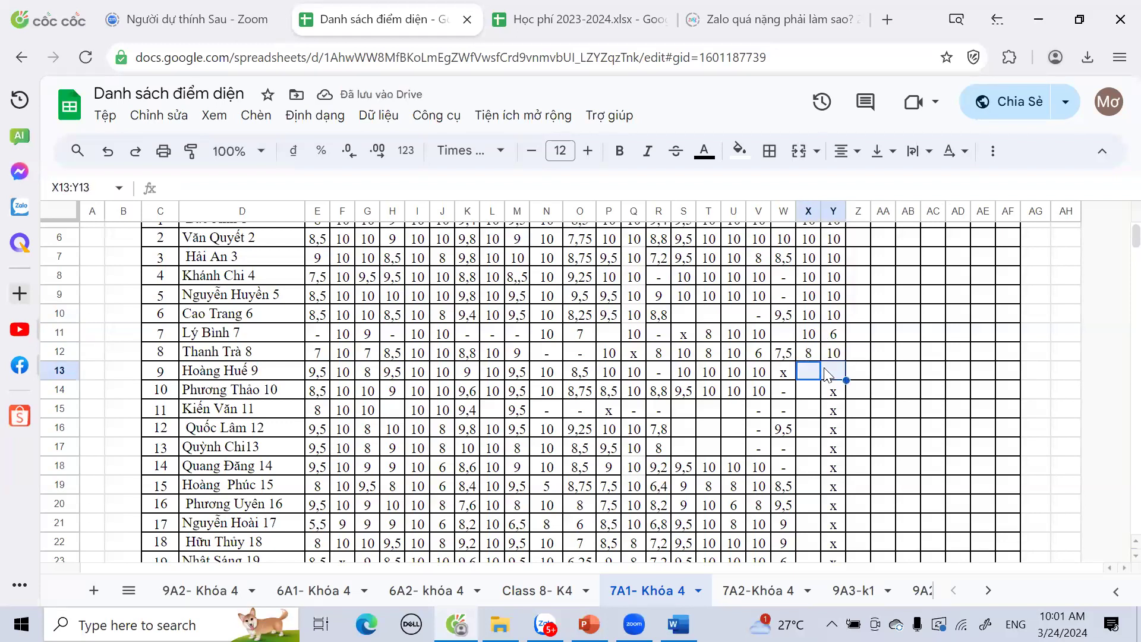
pyautogui.moveTo(808, 353); pyautogui.dragTo(833, 394)
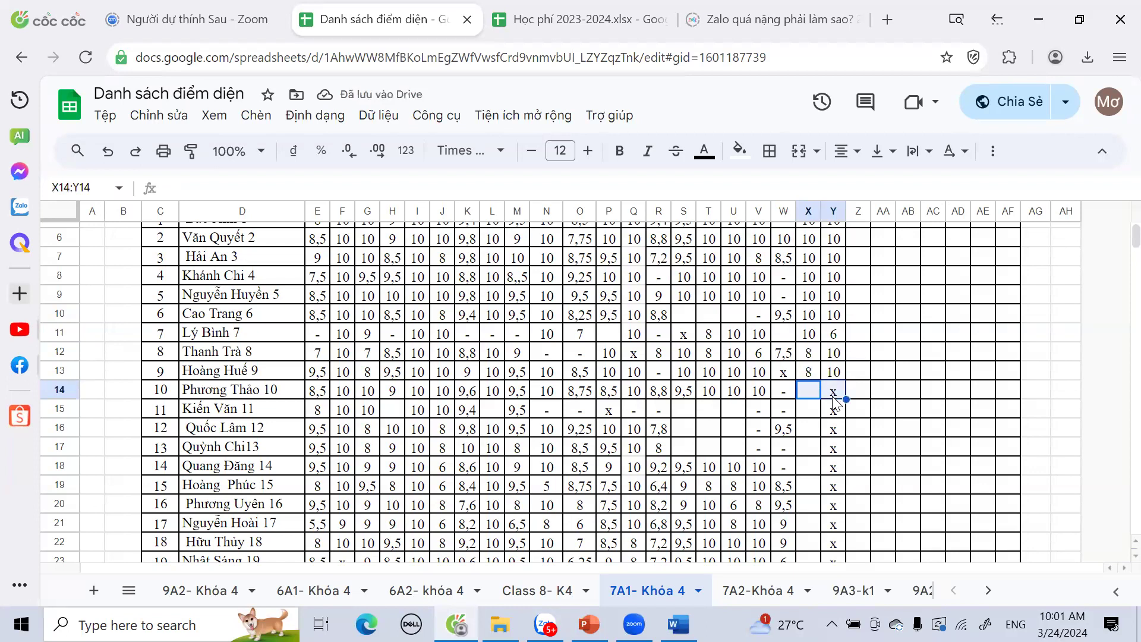
pyautogui.write('10\t10')
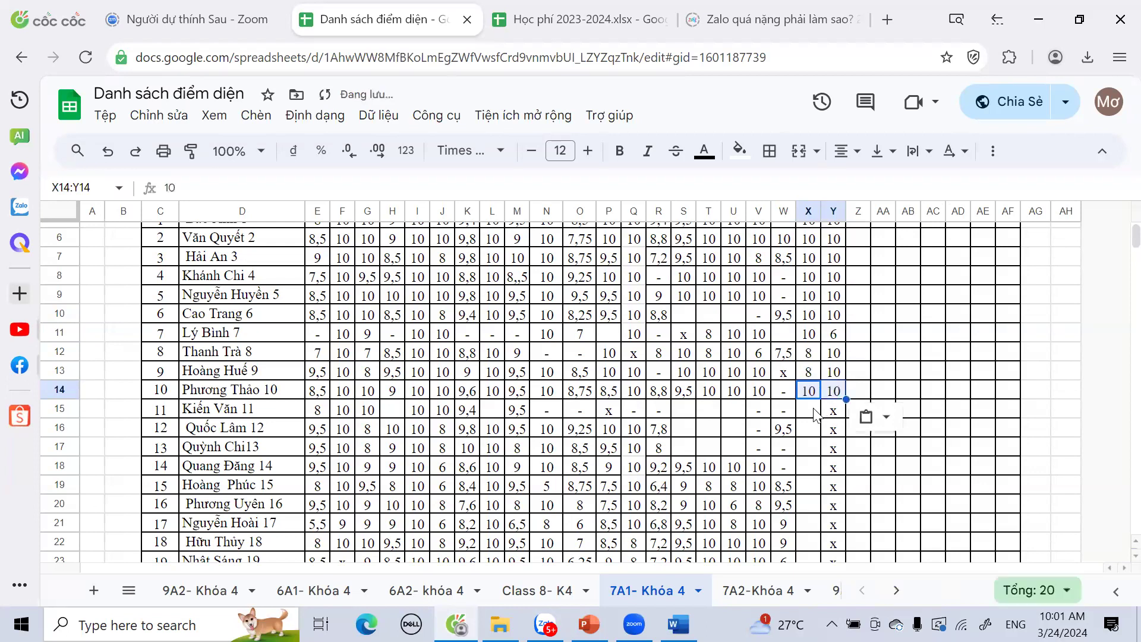
# Enter B13 scores of 10 and 10 for students 11 and 12 in rows 15 and 16
pyautogui.click(822, 408)
pyautogui.moveTo(821, 408); pyautogui.dragTo(832, 411)
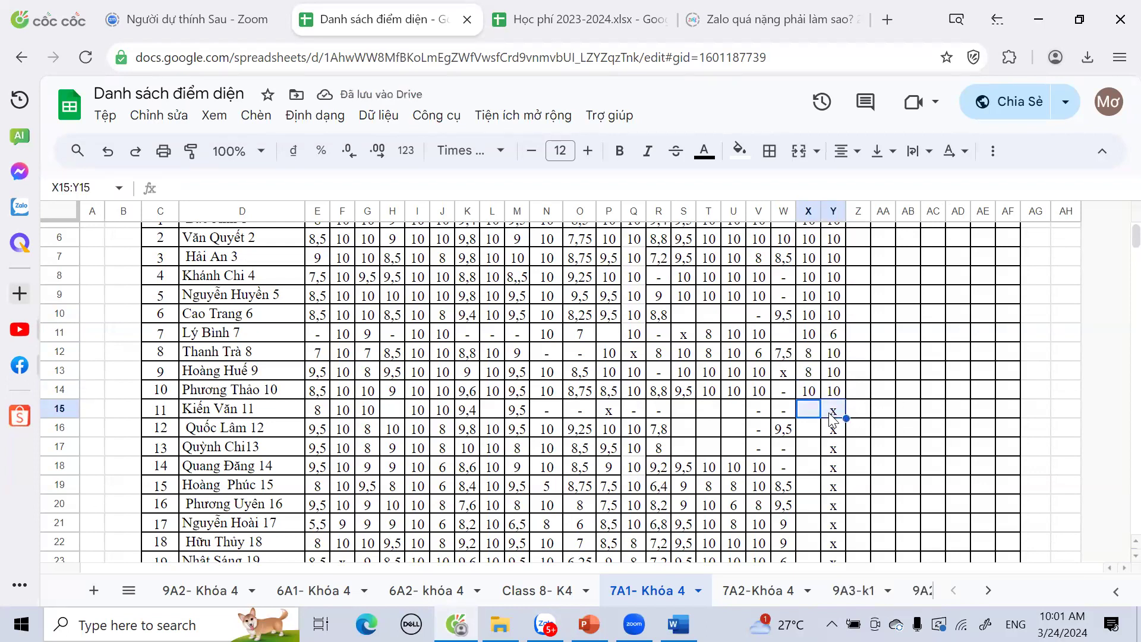
pyautogui.write('10\t10')
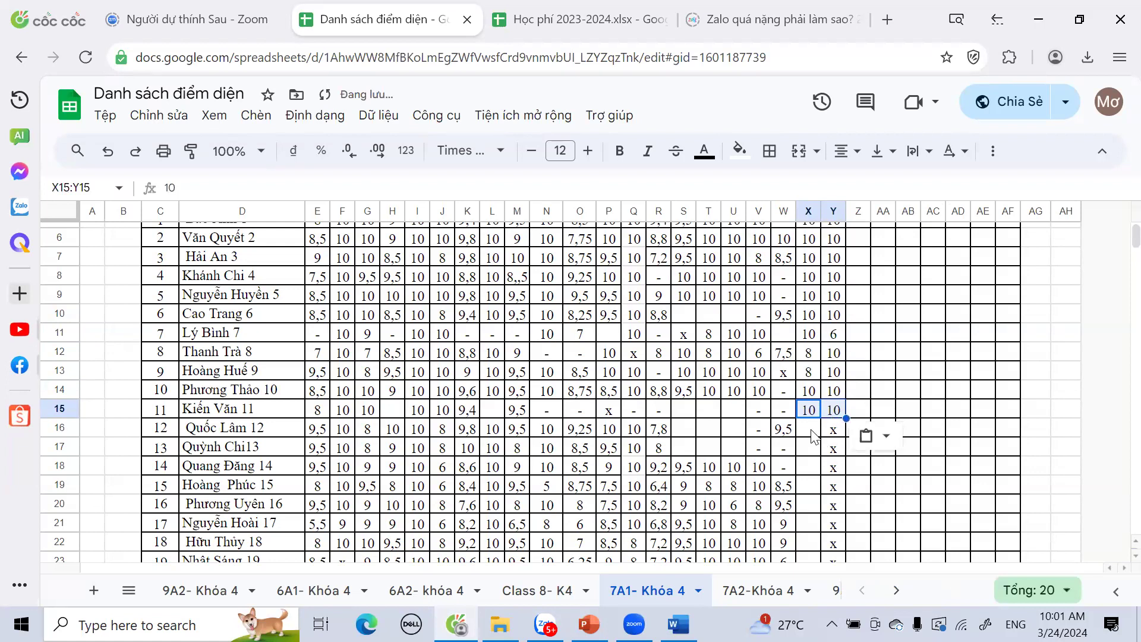
pyautogui.click(813, 435)
pyautogui.scroll(-3, 814, 435)
pyautogui.moveTo(813, 345); pyautogui.dragTo(831, 363)
pyautogui.write('10\t10')
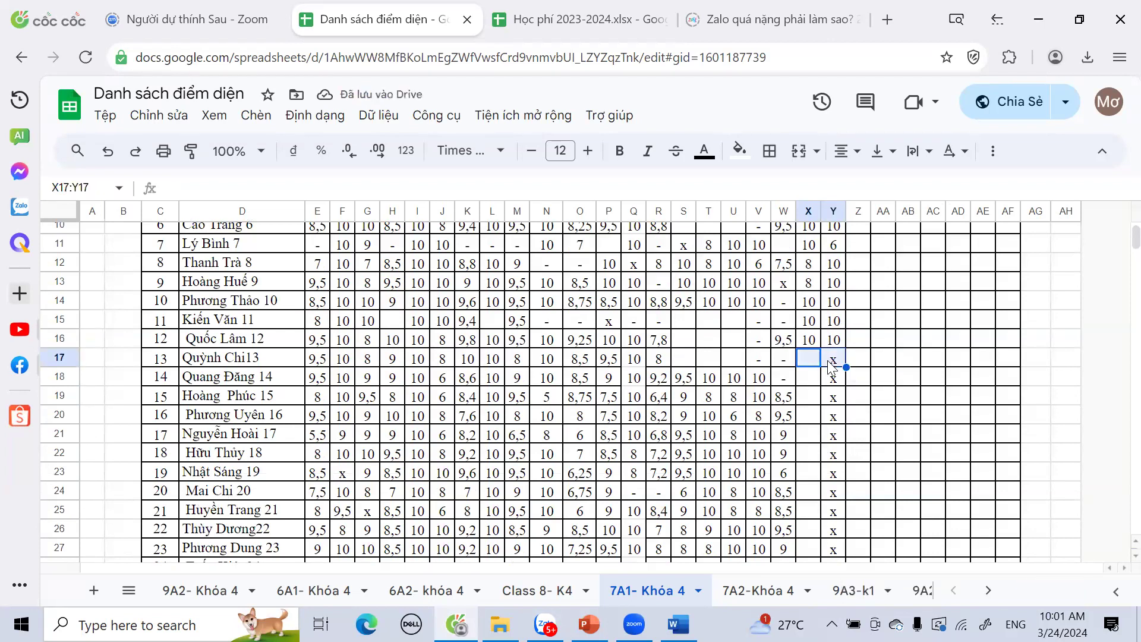
# Record the B13 scores for student 13 in row 17 as 10 and 8
pyautogui.write('10')
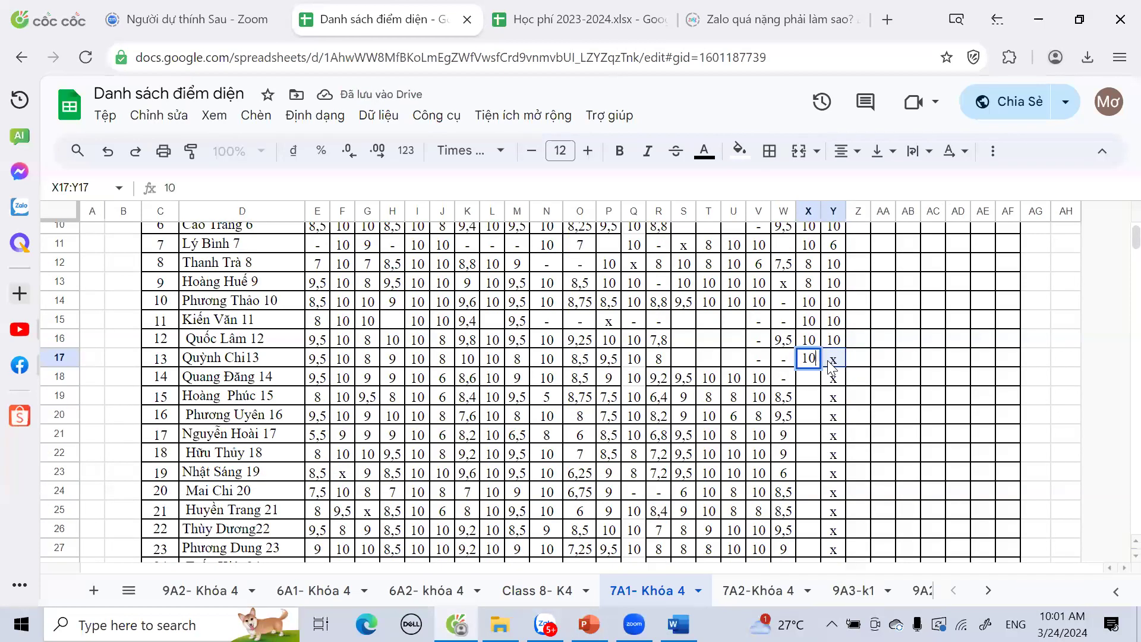
pyautogui.click(830, 365)
pyautogui.write('6')
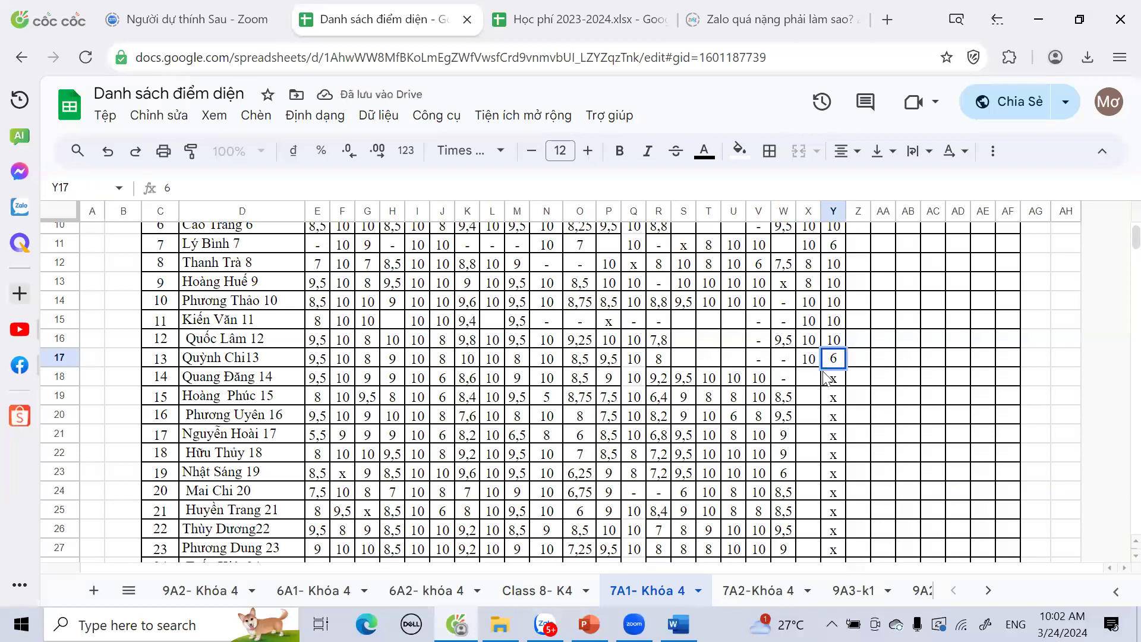
pyautogui.click(811, 379)
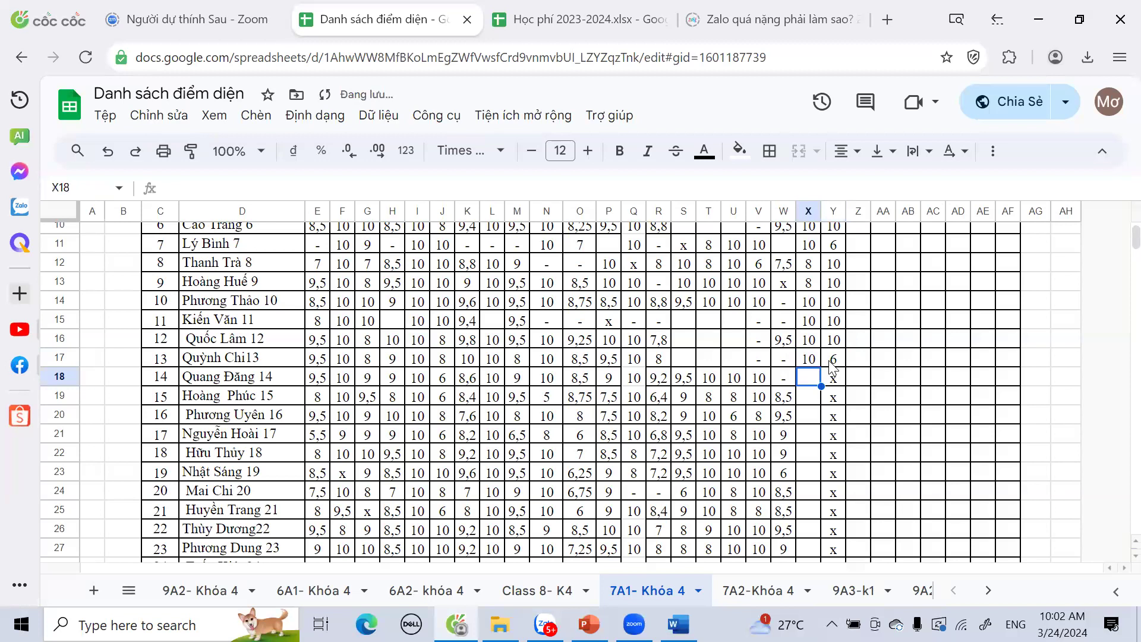
pyautogui.click(833, 359)
pyautogui.write('8')
# Record the B13 scores for student 14 in row 18 as 10 and 6
pyautogui.moveTo(809, 379); pyautogui.dragTo(831, 383)
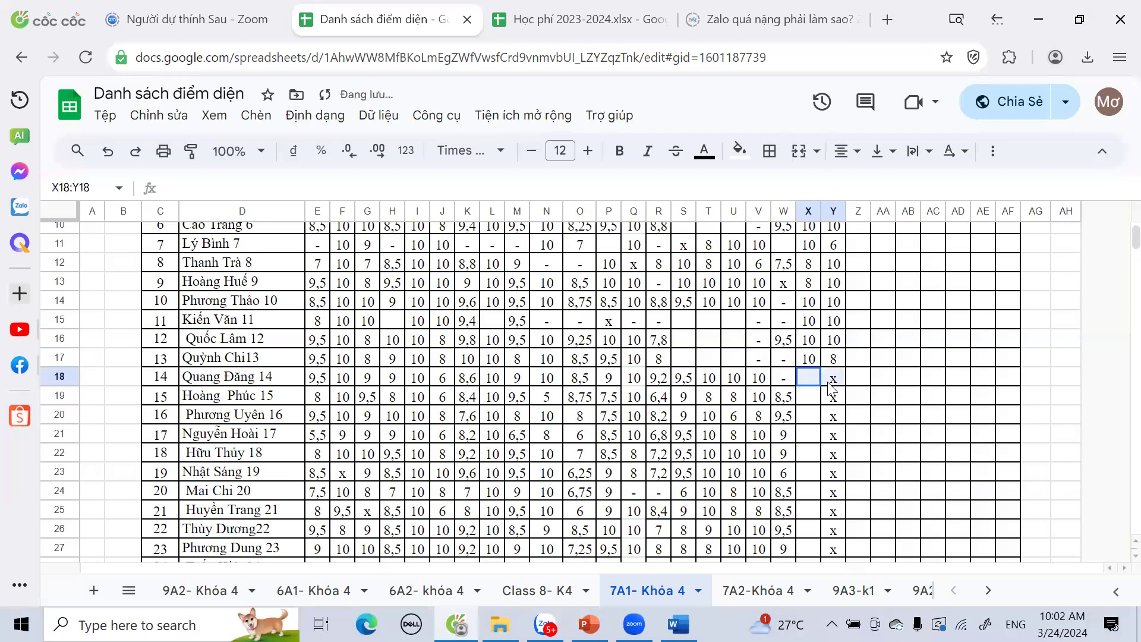
pyautogui.write('10')
pyautogui.click(831, 382)
pyautogui.write('6')
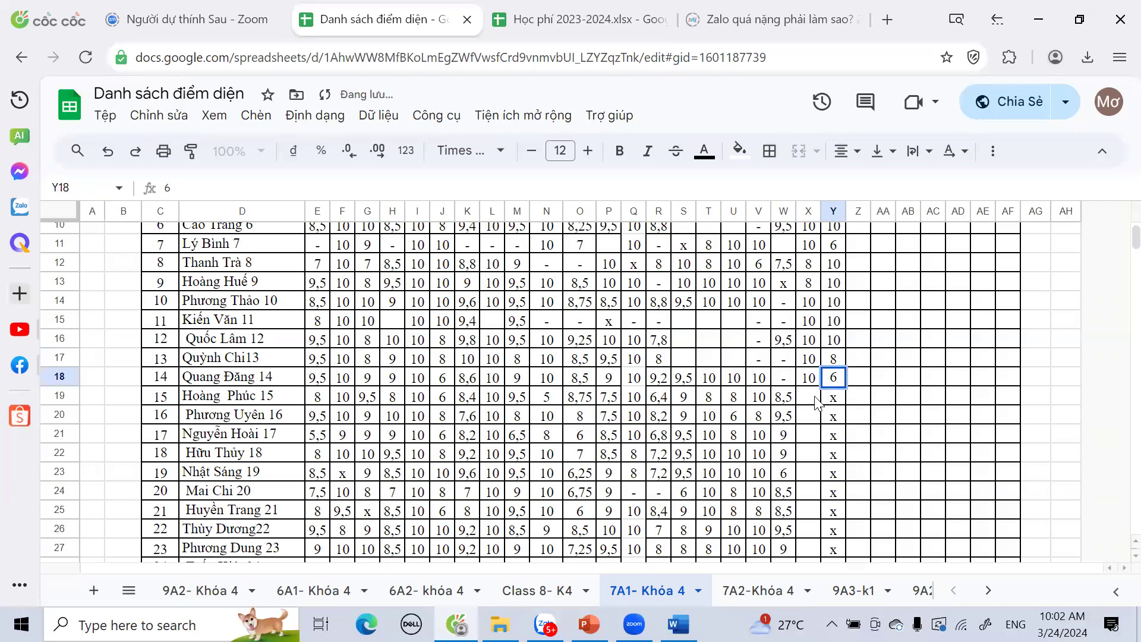
# Enter B13 scores of 10 and 10 for students 15 and 16 in rows 19 and 20
pyautogui.click(816, 401)
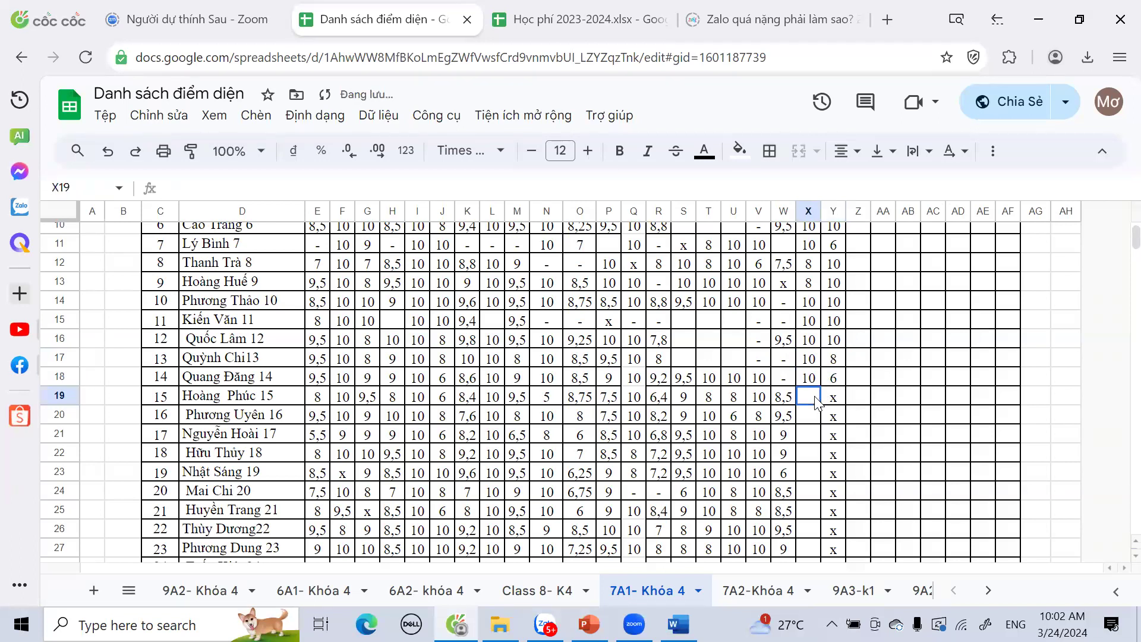
pyautogui.moveTo(816, 401); pyautogui.dragTo(837, 405)
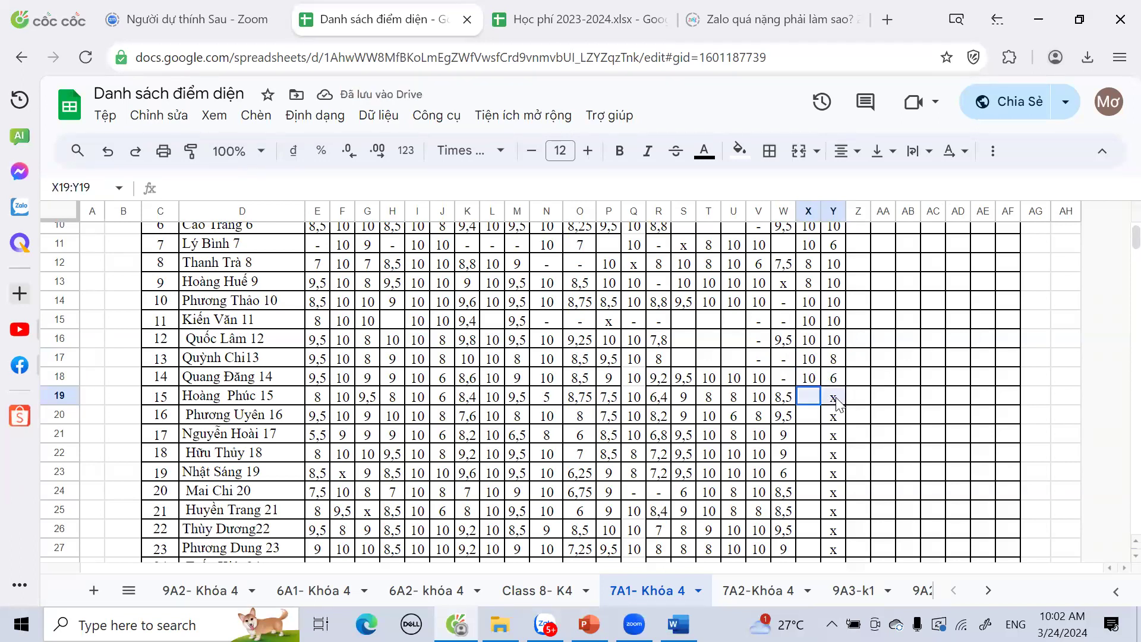
pyautogui.write('10\t10')
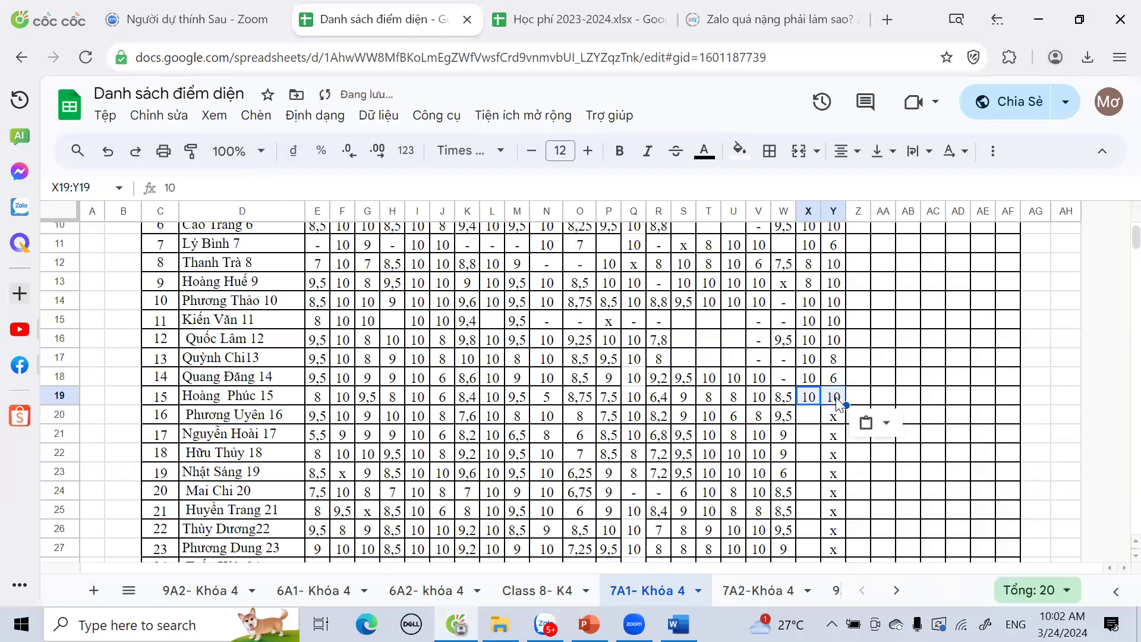
pyautogui.click(808, 419)
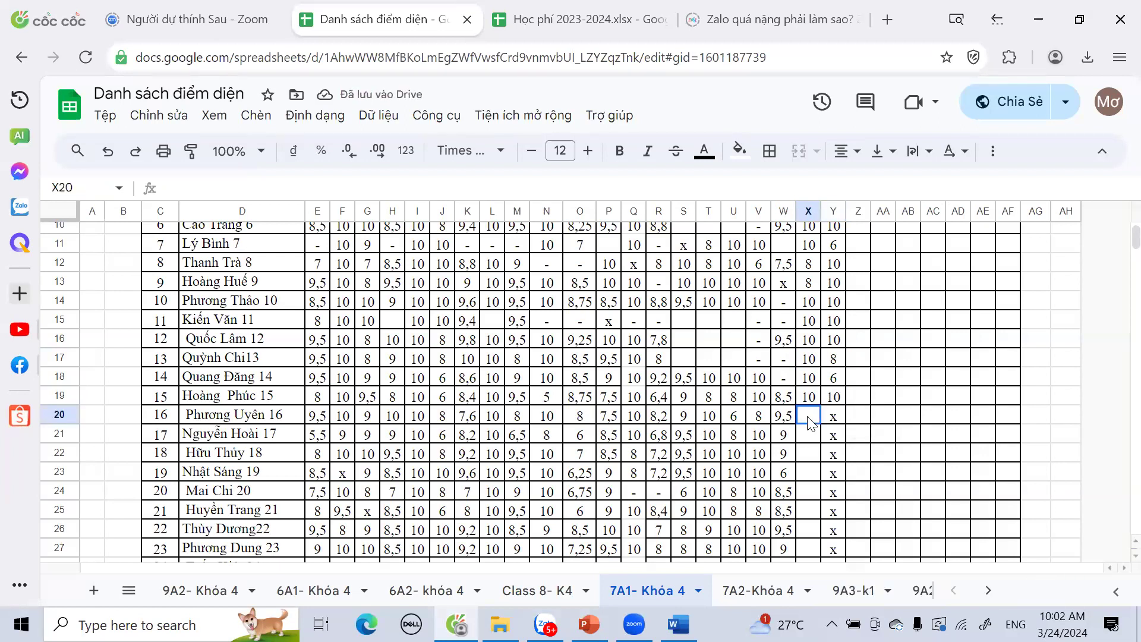
pyautogui.moveTo(808, 418); pyautogui.dragTo(833, 425)
pyautogui.write('10\t10')
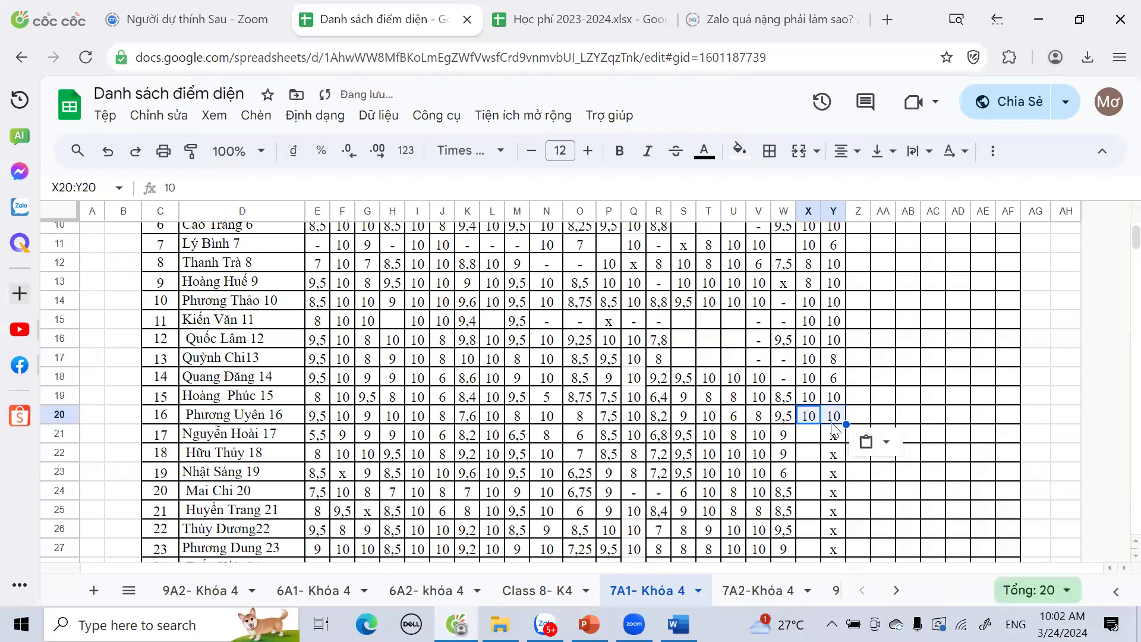
# Record the B13 scores for student 17 in row 21 as 6 and 10
pyautogui.click(812, 440)
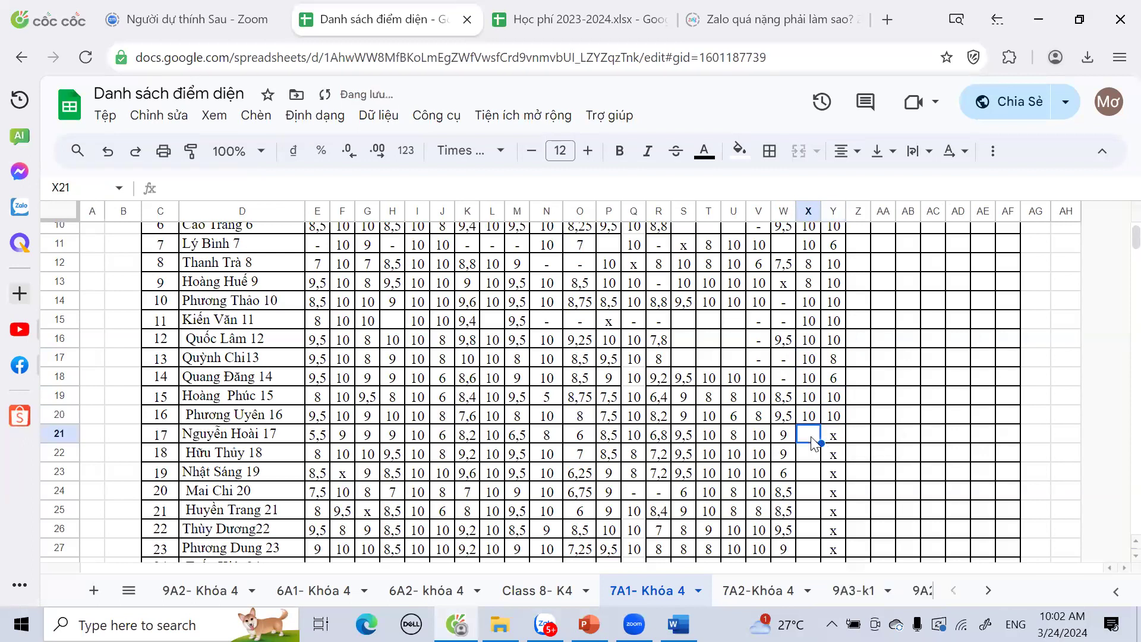
pyautogui.write('6')
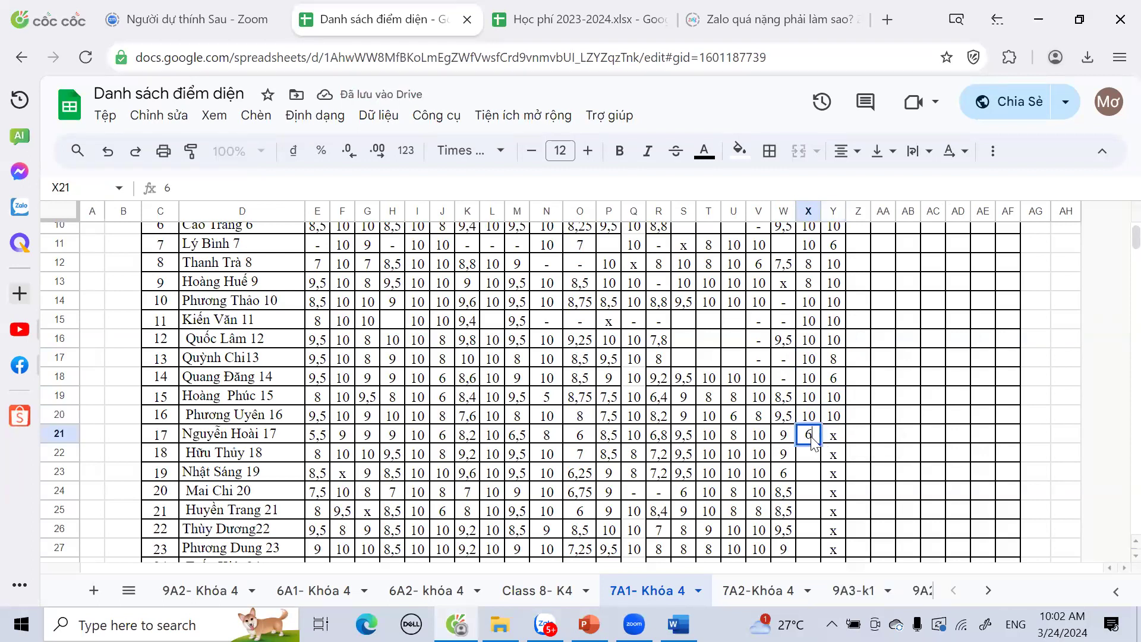
pyautogui.press('Tab')
pyautogui.write('10')
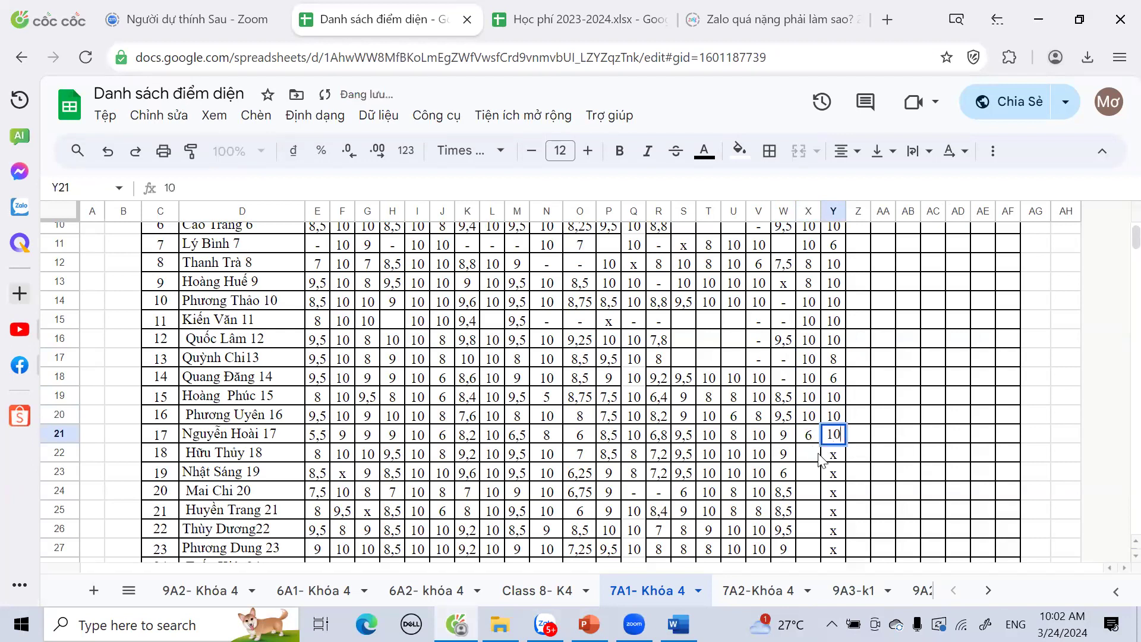
# Record the B13 scores for student 18 in row 22 as 10 and 8
pyautogui.moveTo(812, 454); pyautogui.dragTo(833, 462)
pyautogui.write('10')
pyautogui.hotkey('ctrl', 'Return')
pyautogui.click(833, 459)
pyautogui.write('8')
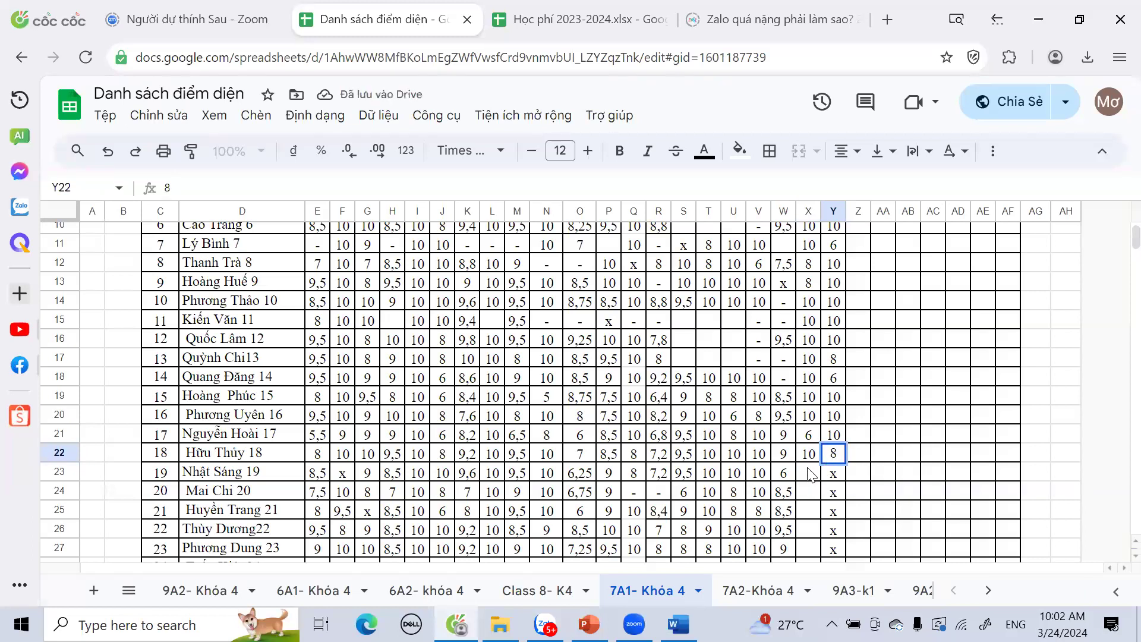
# Record the B13 scores for student 19 in row 23 as 8 and 6
pyautogui.click(811, 475)
pyautogui.scroll(-2, 812, 441)
pyautogui.write('8')
pyautogui.click(836, 385)
pyautogui.write('6')
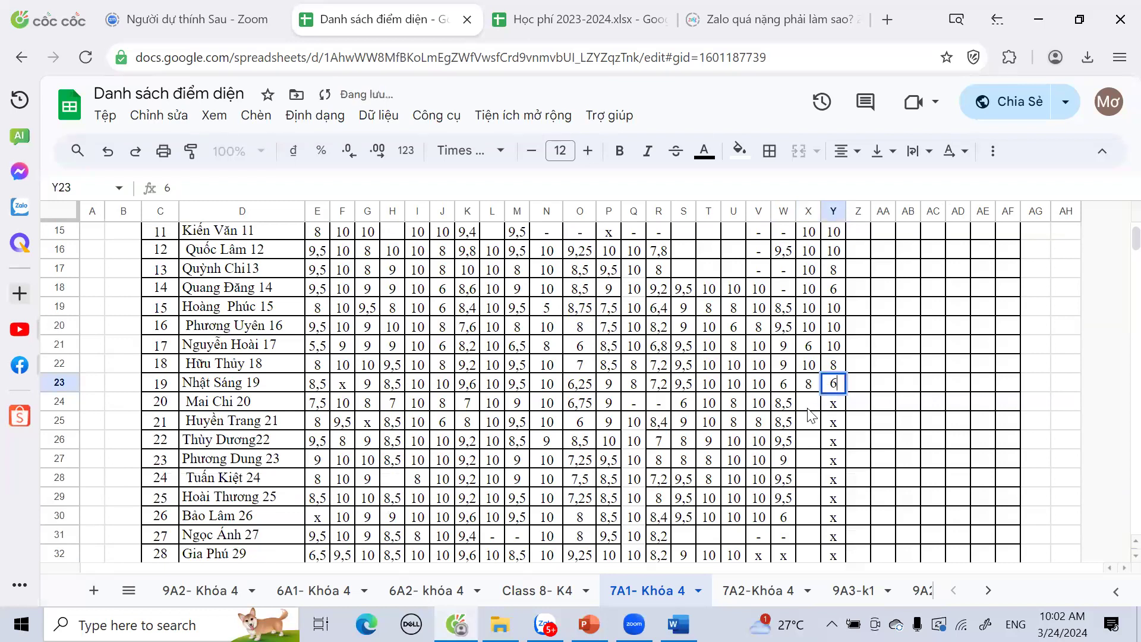
# Fill in the B13 scores with 8 and 10 in row 24, and 10 and 10 in row 25
pyautogui.moveTo(809, 404); pyautogui.dragTo(839, 411)
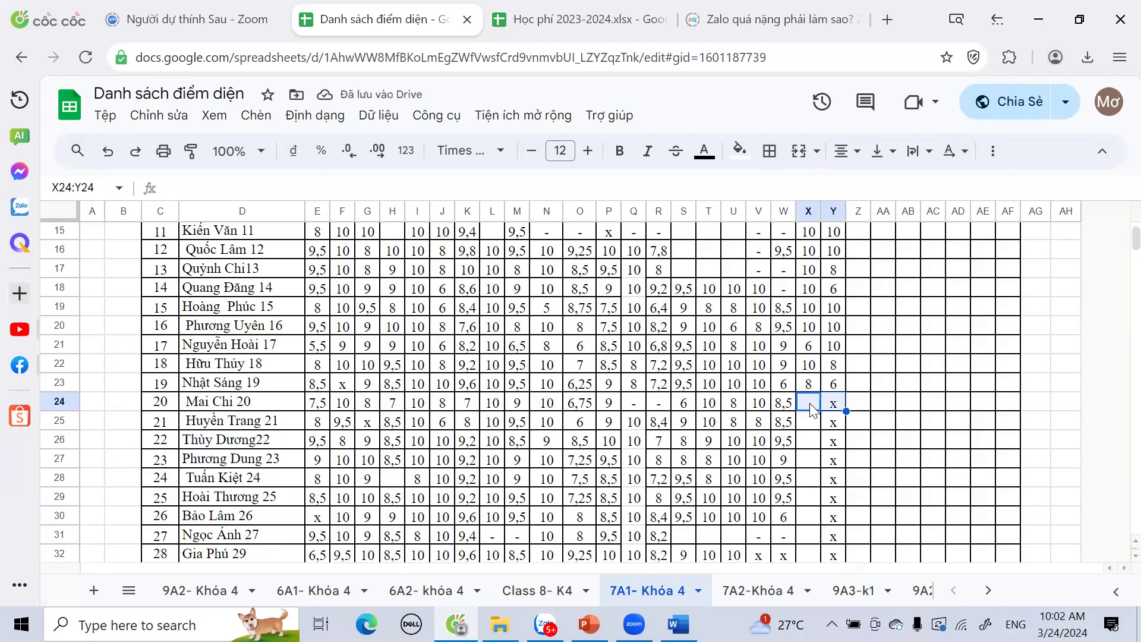
pyautogui.click(811, 409)
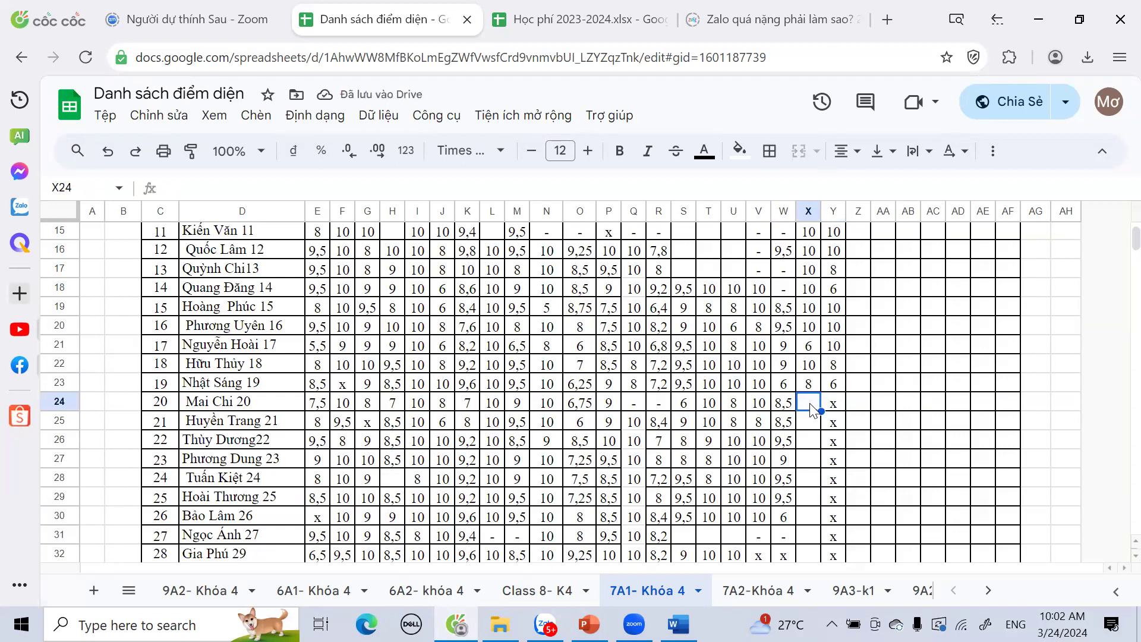
pyautogui.write('8')
pyautogui.click(834, 404)
pyautogui.write('1')
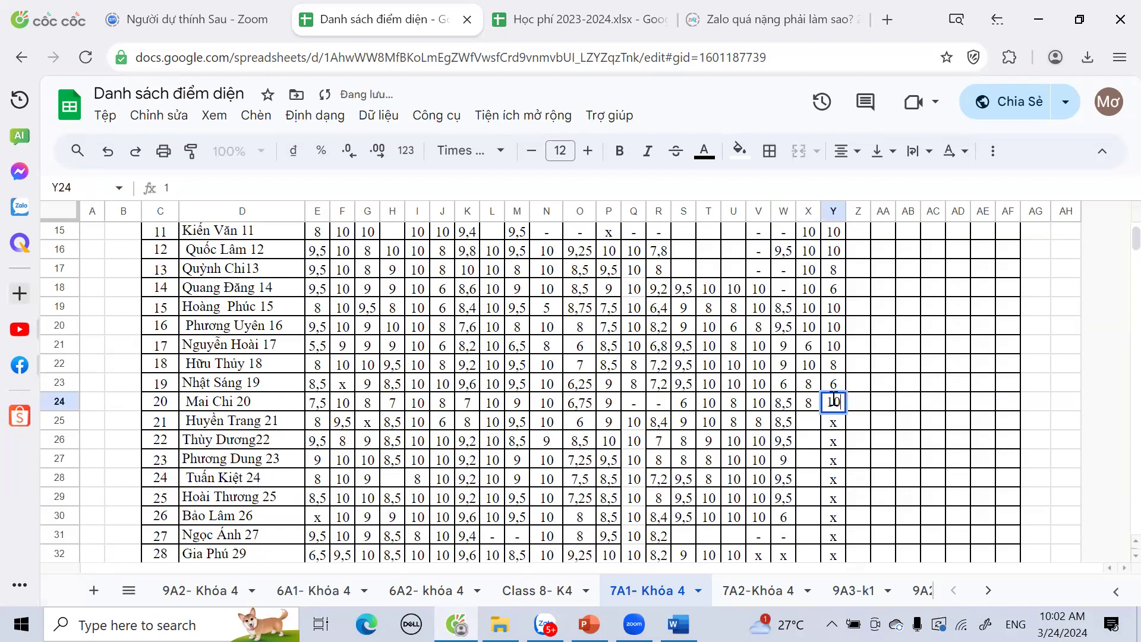
pyautogui.write('0')
pyautogui.moveTo(812, 423); pyautogui.dragTo(835, 425)
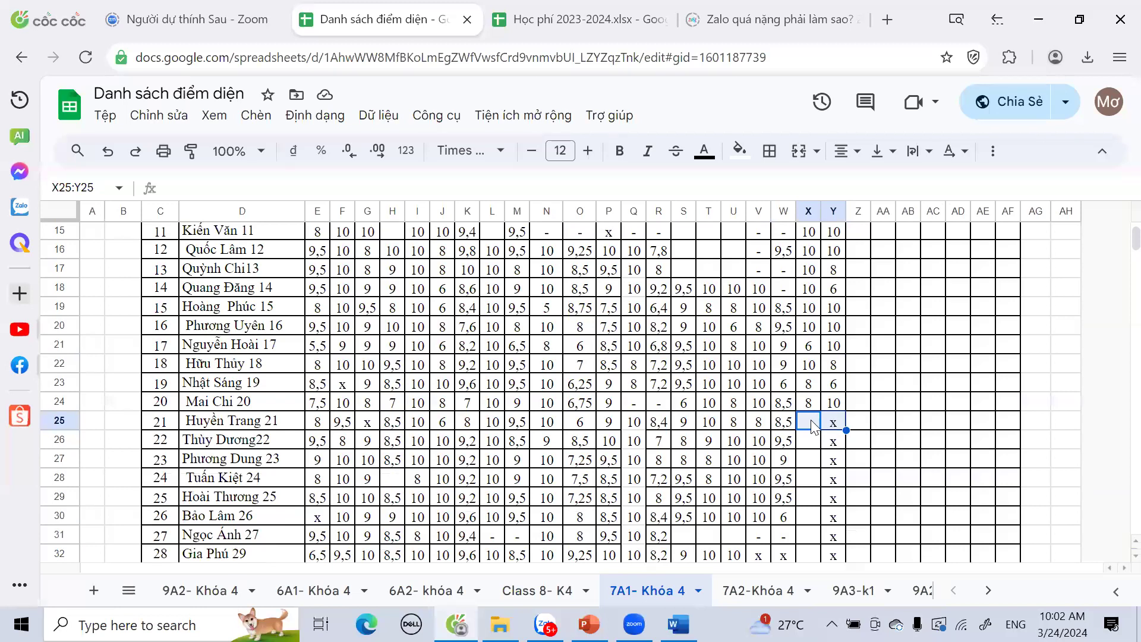
pyautogui.write('10\t10')
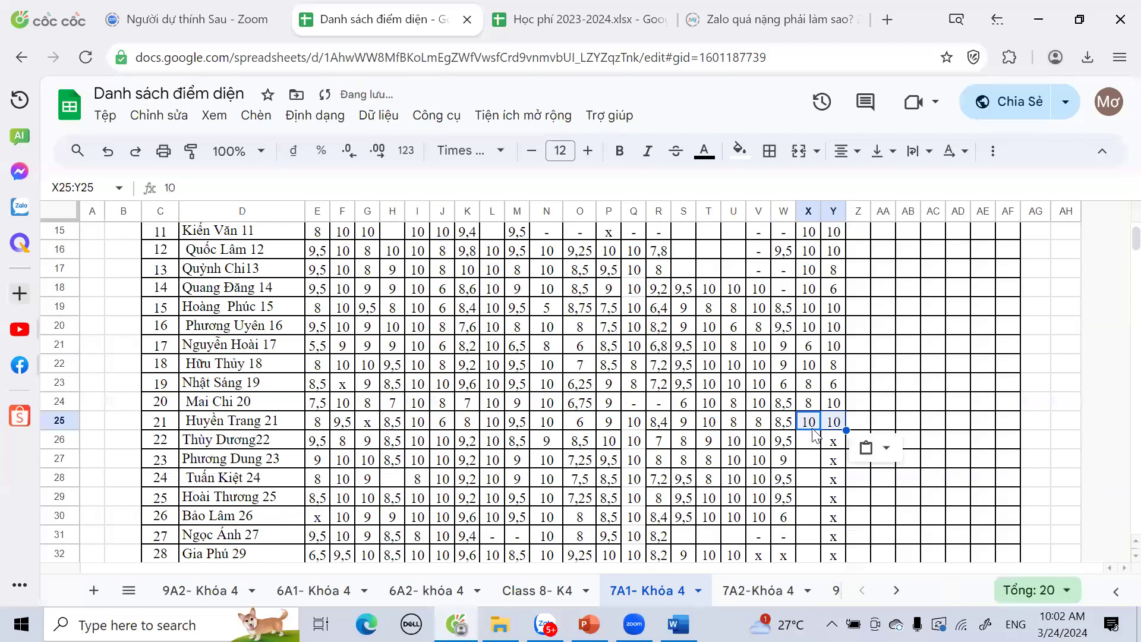
# Record the B13 scores for student 22 in row 26 as 10 and 10
pyautogui.click(808, 459)
pyautogui.scroll(-3, 808, 460)
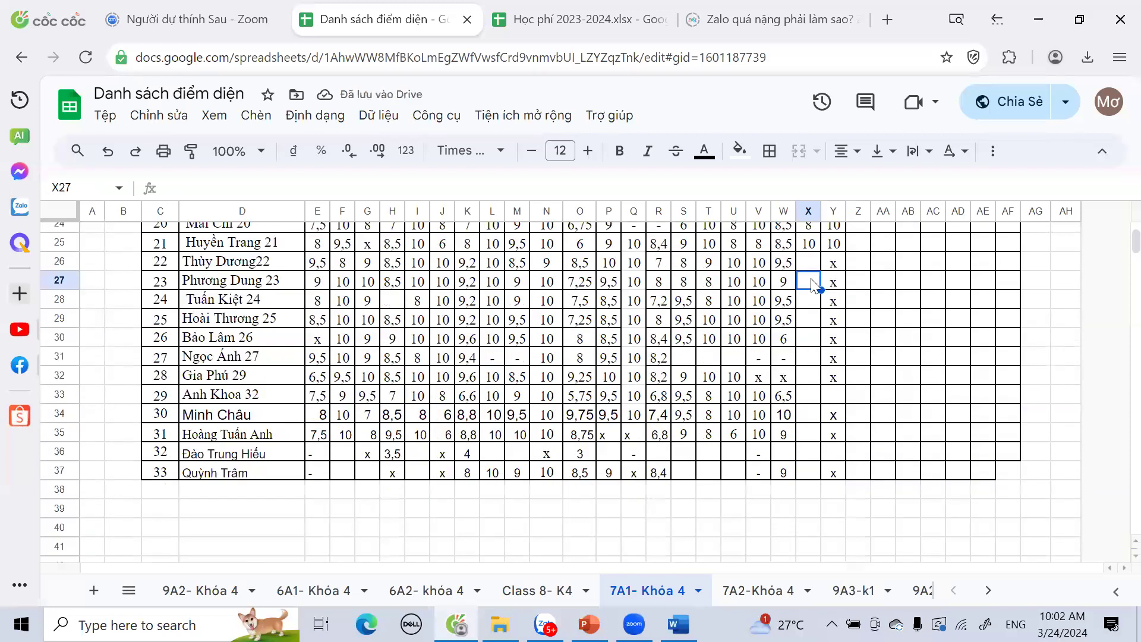
pyautogui.press('Up')
pyautogui.hotkey('shift', 'Right')
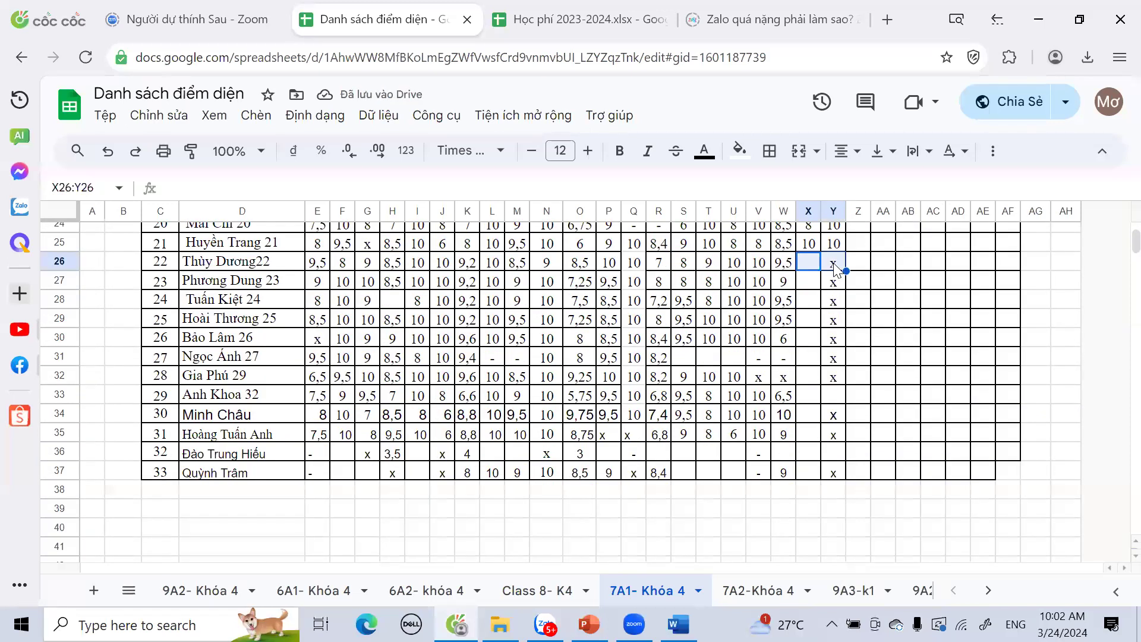
pyautogui.write('10\t10')
pyautogui.press('Down')
# Record the B13 scores for student 23 in row 27 as 8 and 10
pyautogui.hotkey('shift', 'Right')
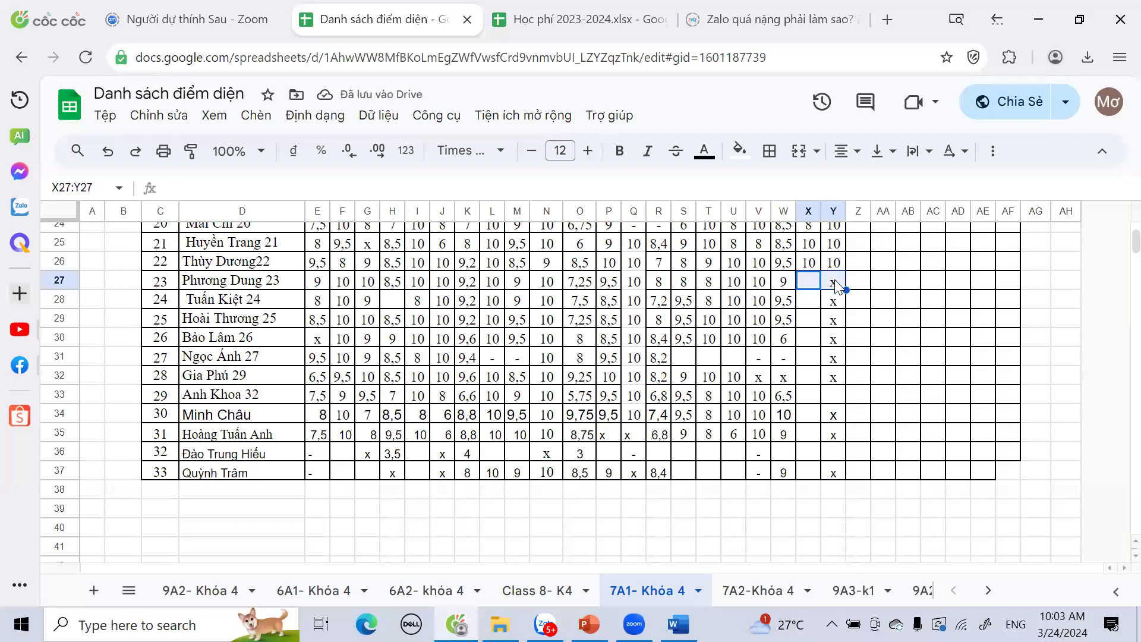
pyautogui.press('Right')
pyautogui.press('pagedown')
pyautogui.write('10')
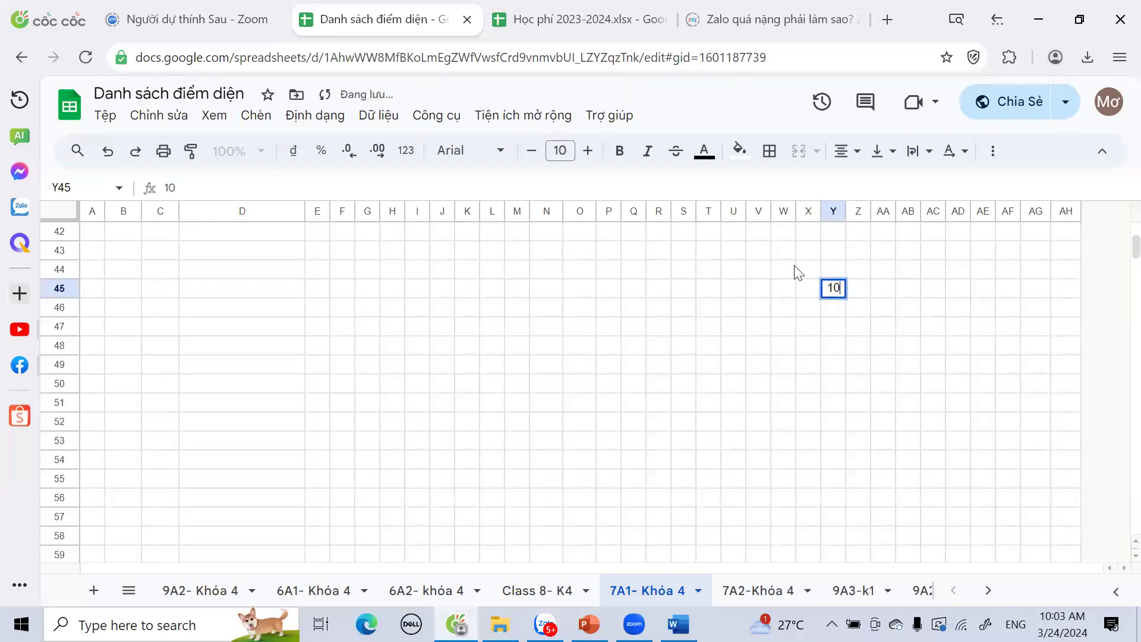
pyautogui.click(794, 269)
pyautogui.scroll(6, 788, 280)
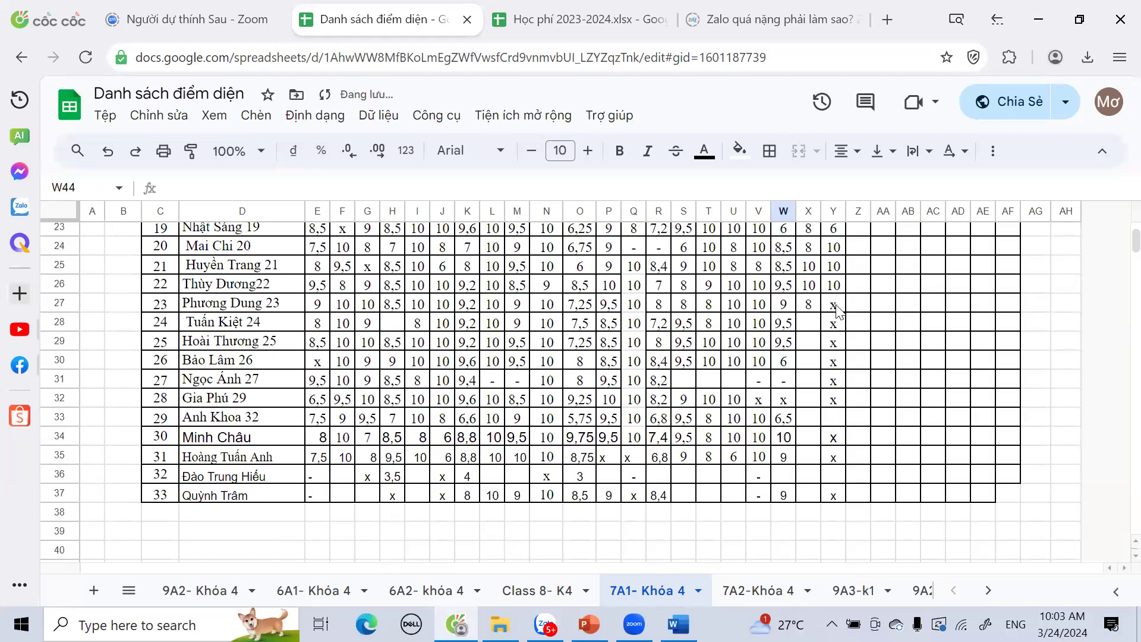
pyautogui.click(835, 306)
pyautogui.write('10')
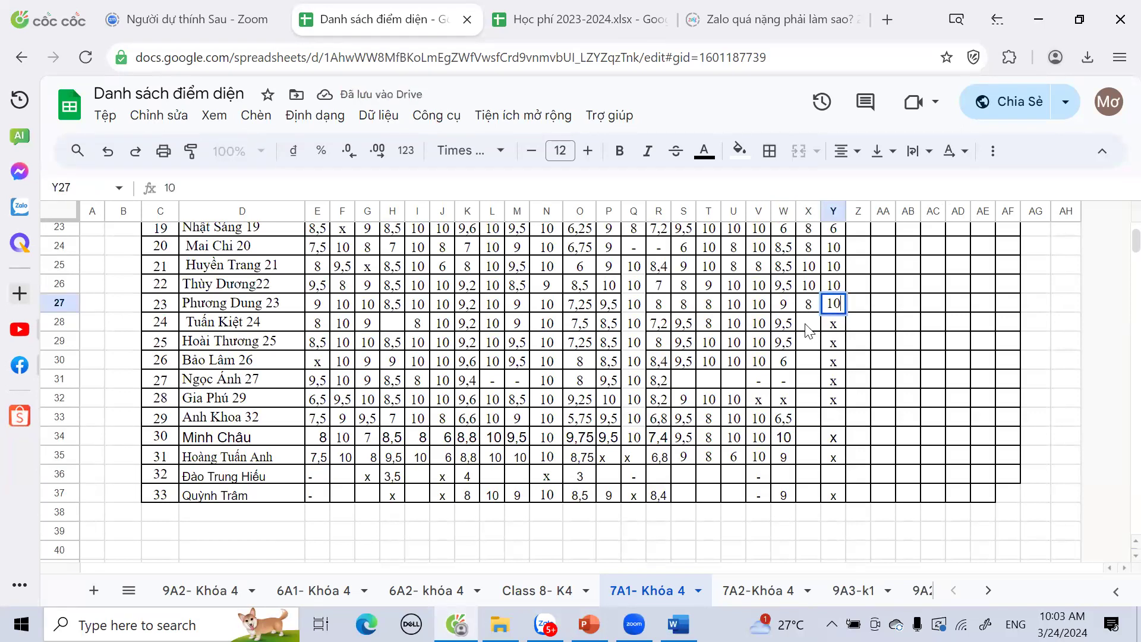
# Record the B13 scores for student 24 in row 28 as 8 and 10
pyautogui.click(809, 329)
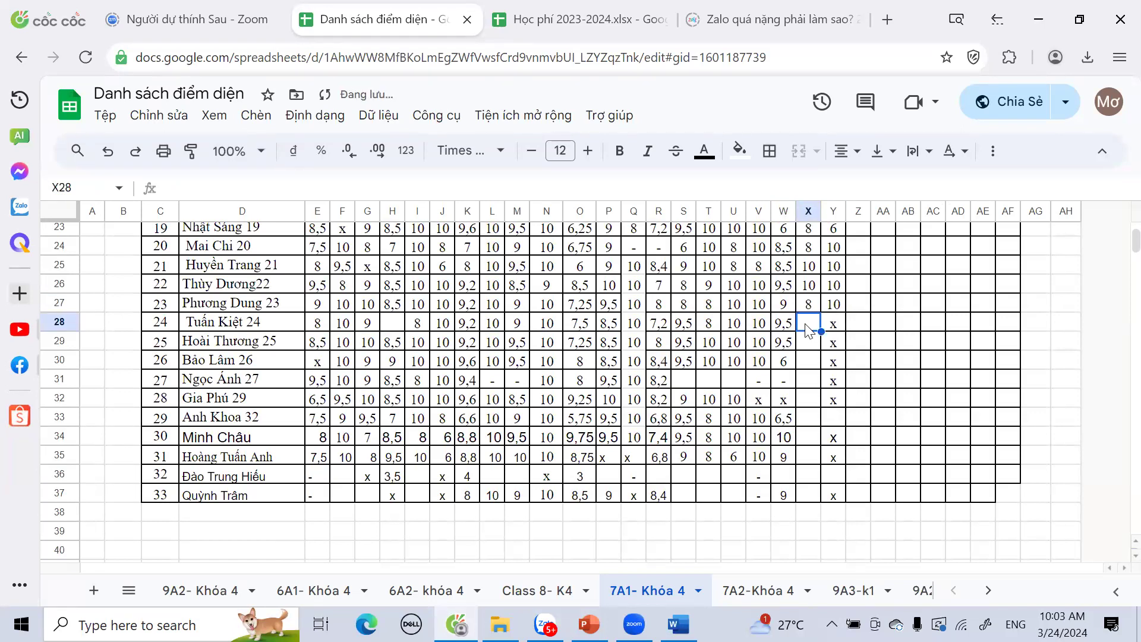
pyautogui.write('8')
pyautogui.press('Tab')
pyautogui.write('10')
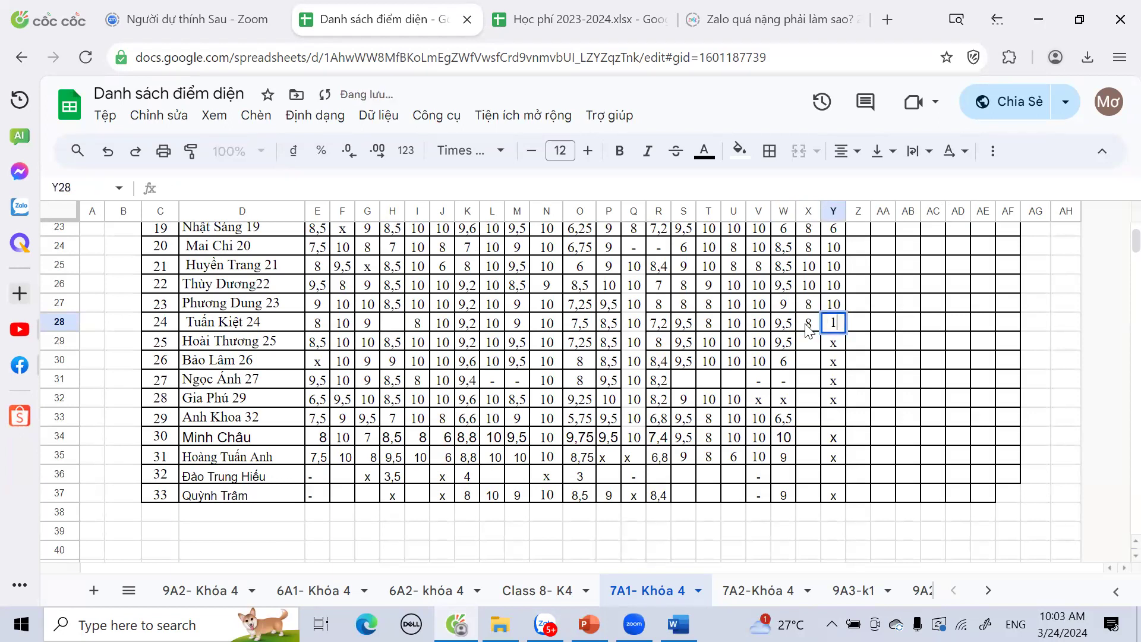
# Fill in the B13 scores with 10 and 10 for students 25 and 26 in rows 29 and 30
pyautogui.click(809, 344)
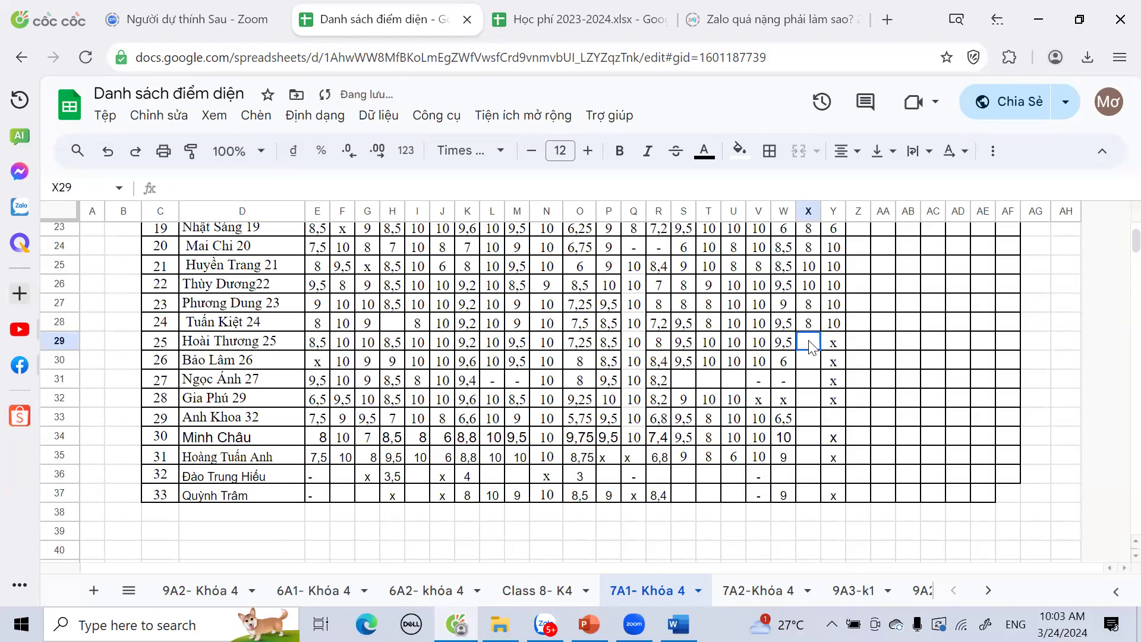
pyautogui.moveTo(809, 344); pyautogui.dragTo(835, 362)
pyautogui.write('10\t10')
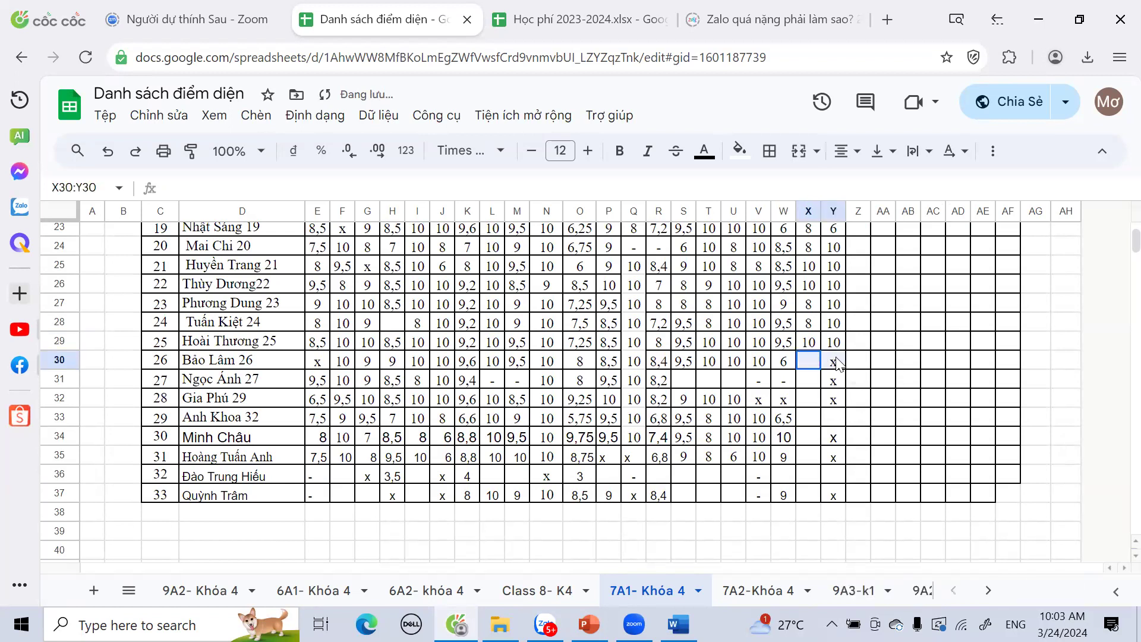
pyautogui.write('10\t10')
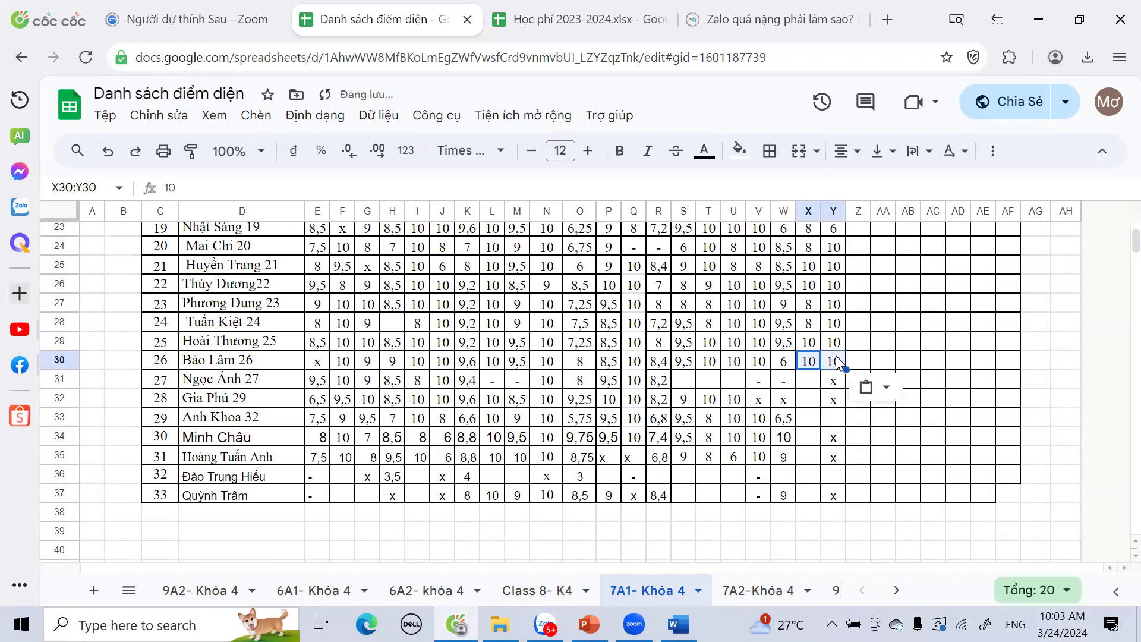
# Record the B13 scores for student 27 in row 31 as 8 and 10
pyautogui.click(814, 384)
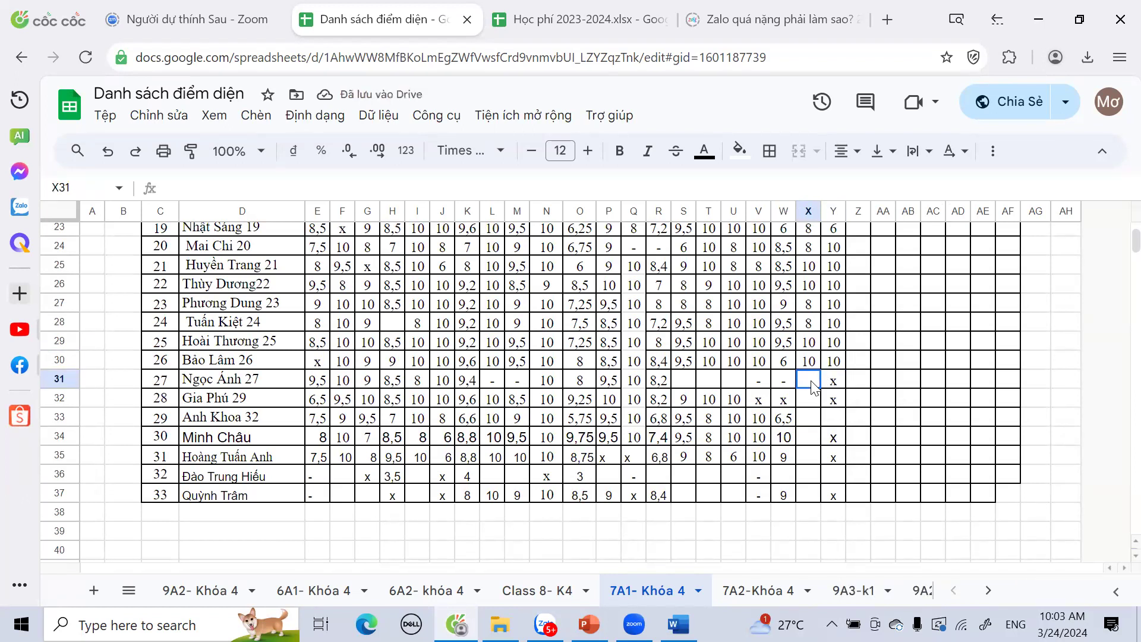
pyautogui.write('8')
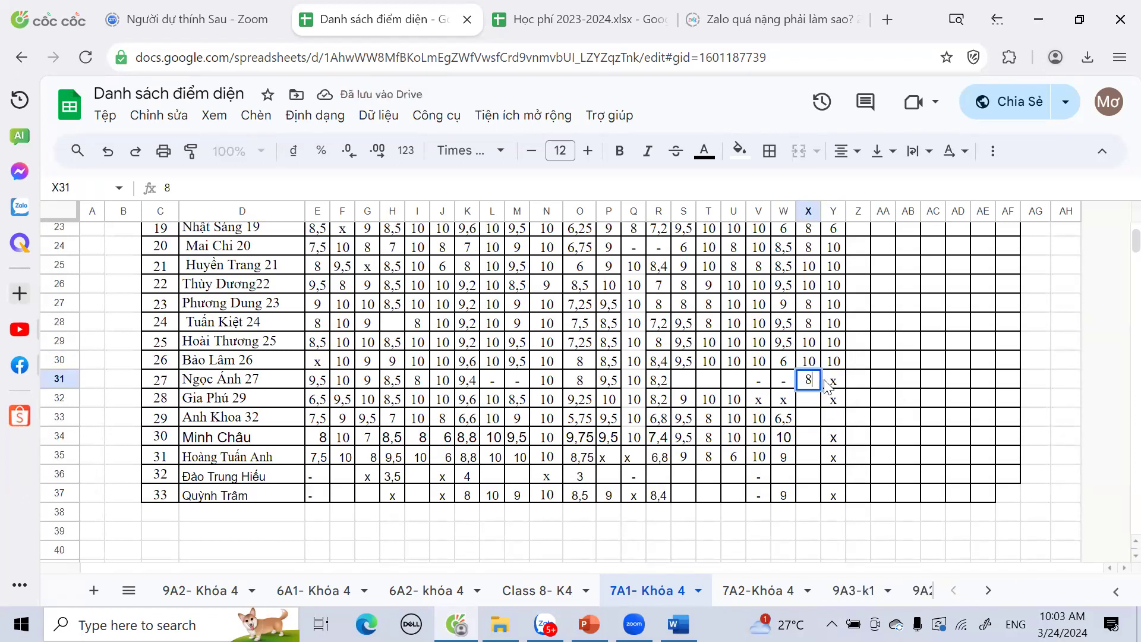
pyautogui.click(834, 381)
pyautogui.write('10')
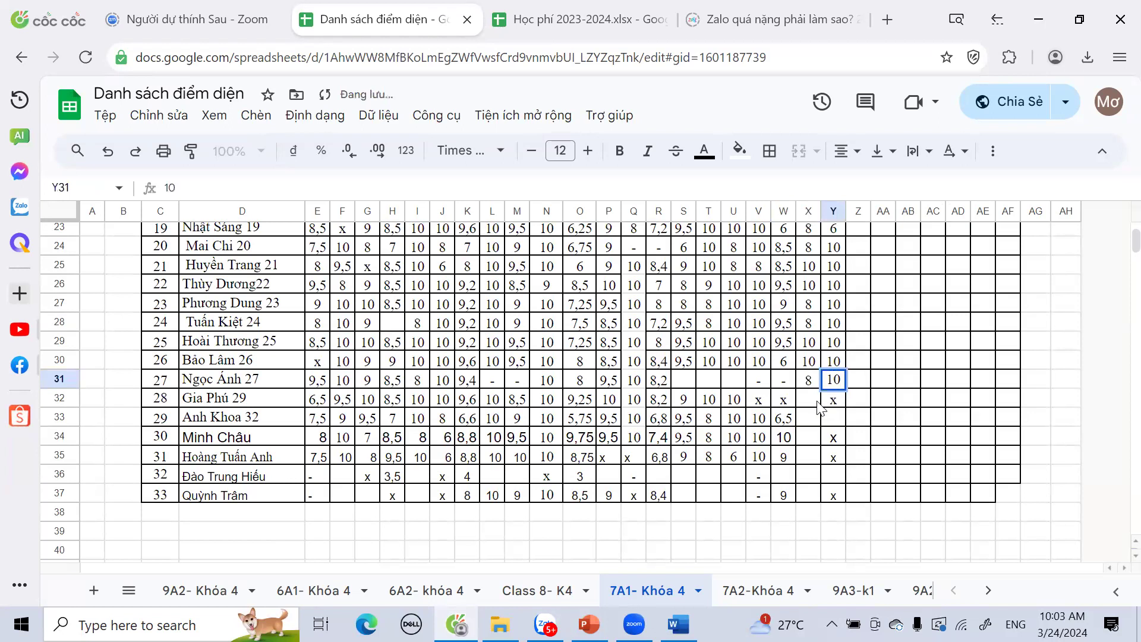
# Record the B13 scores for student 28 in row 32 as 10 and 10
pyautogui.click(814, 402)
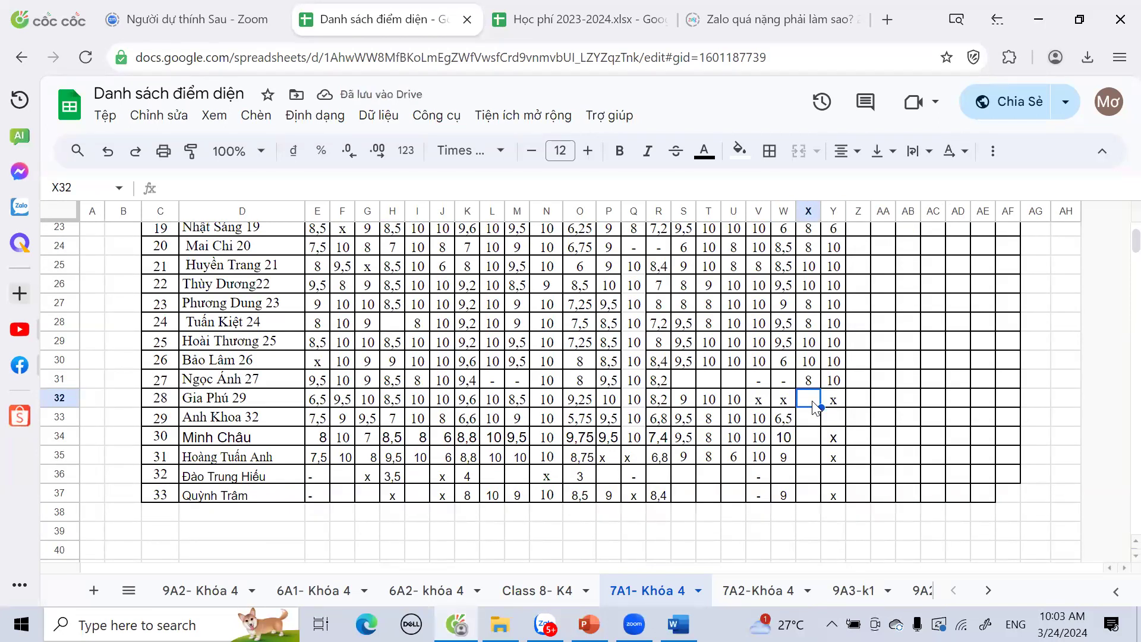
pyautogui.moveTo(814, 405); pyautogui.dragTo(835, 408)
pyautogui.write('10\t10')
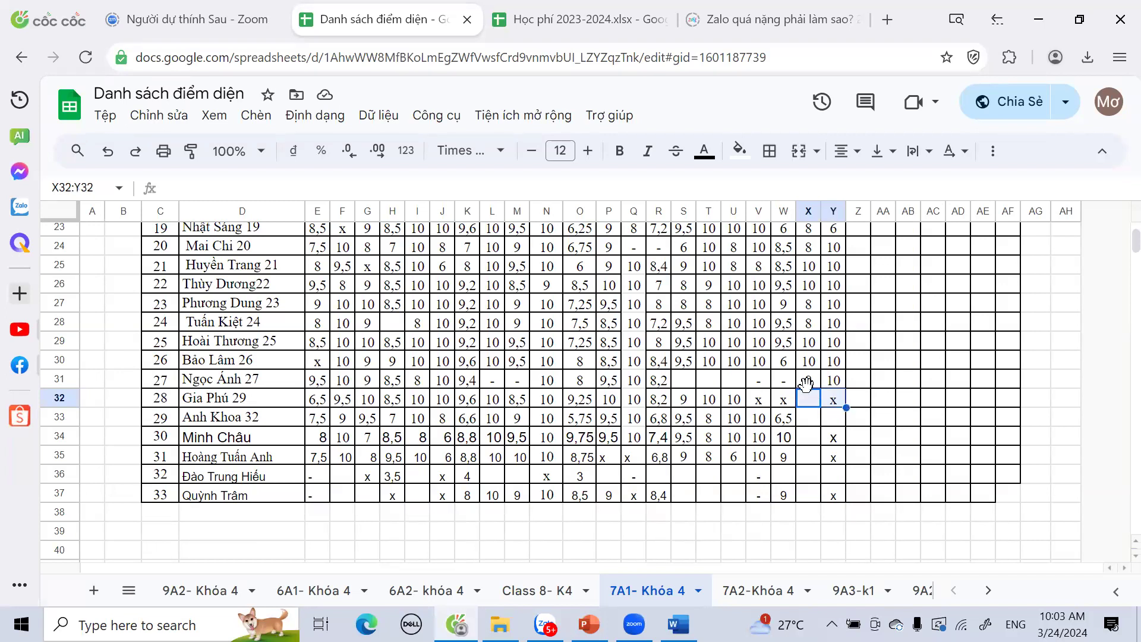
# Record the B13 scores for student 30 in row 34 as 10 and 10
pyautogui.click(807, 423)
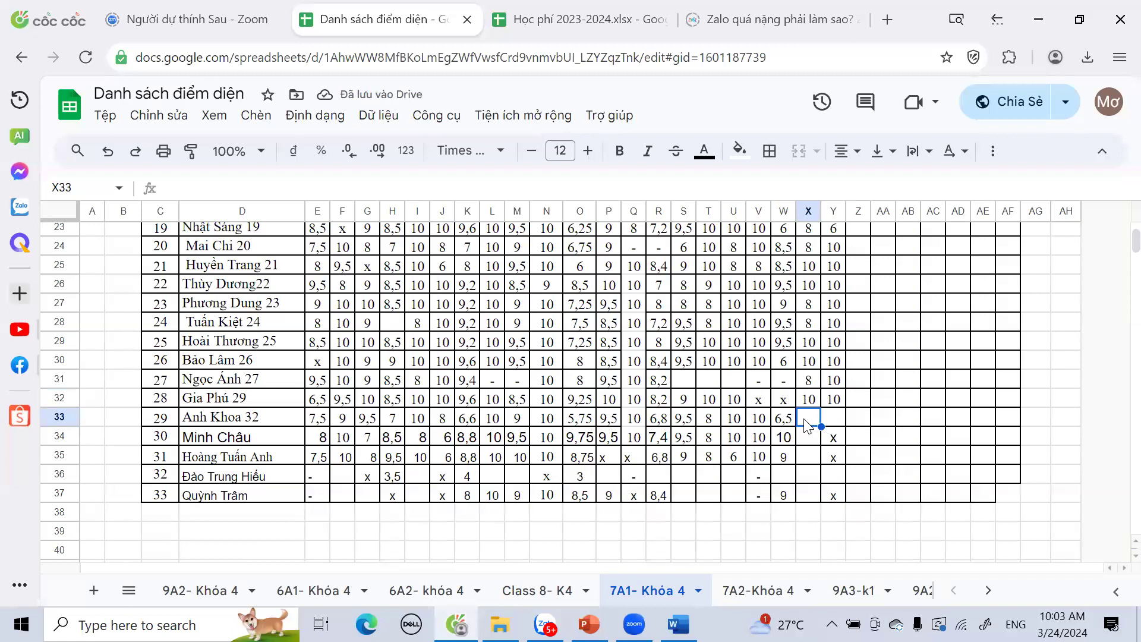
pyautogui.click(834, 423)
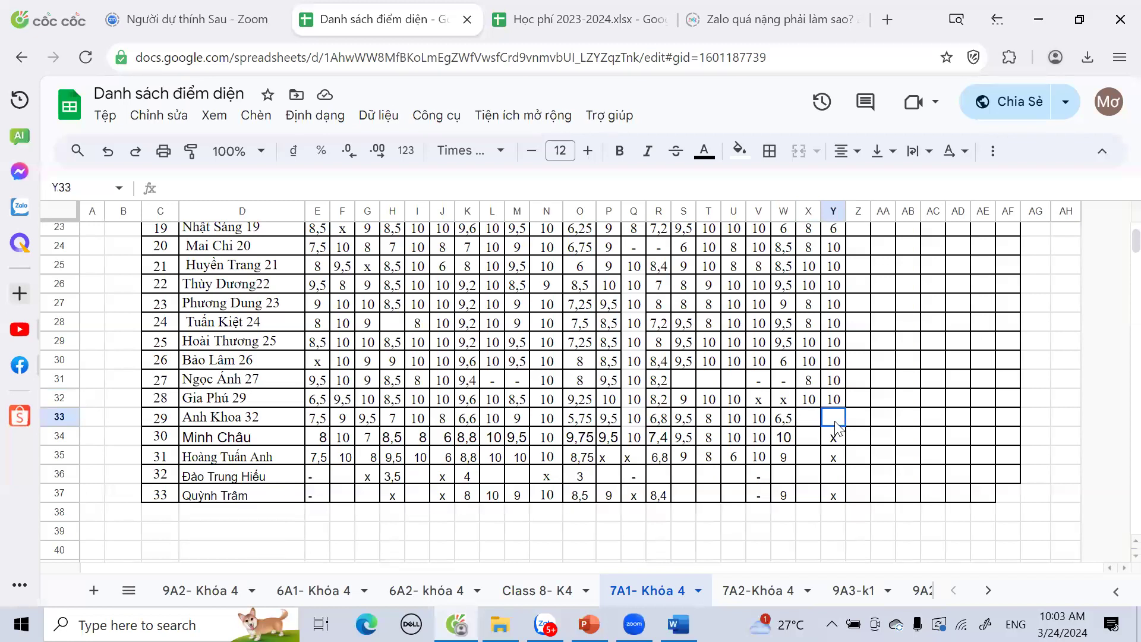
pyautogui.click(813, 439)
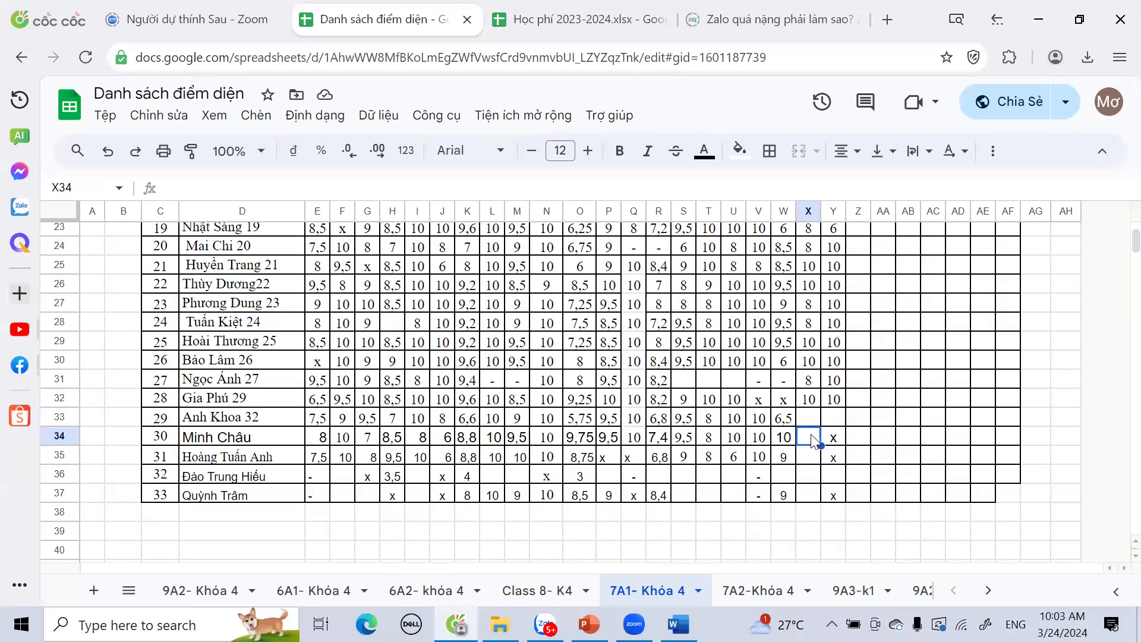
pyautogui.moveTo(813, 439); pyautogui.dragTo(827, 443)
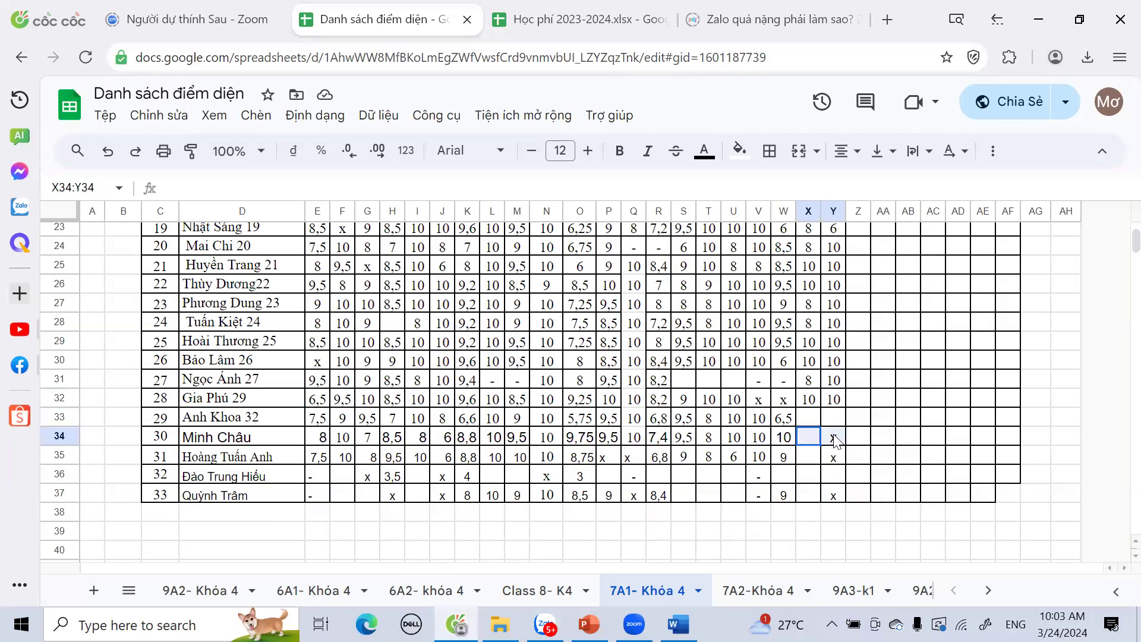
pyautogui.write('10\t10')
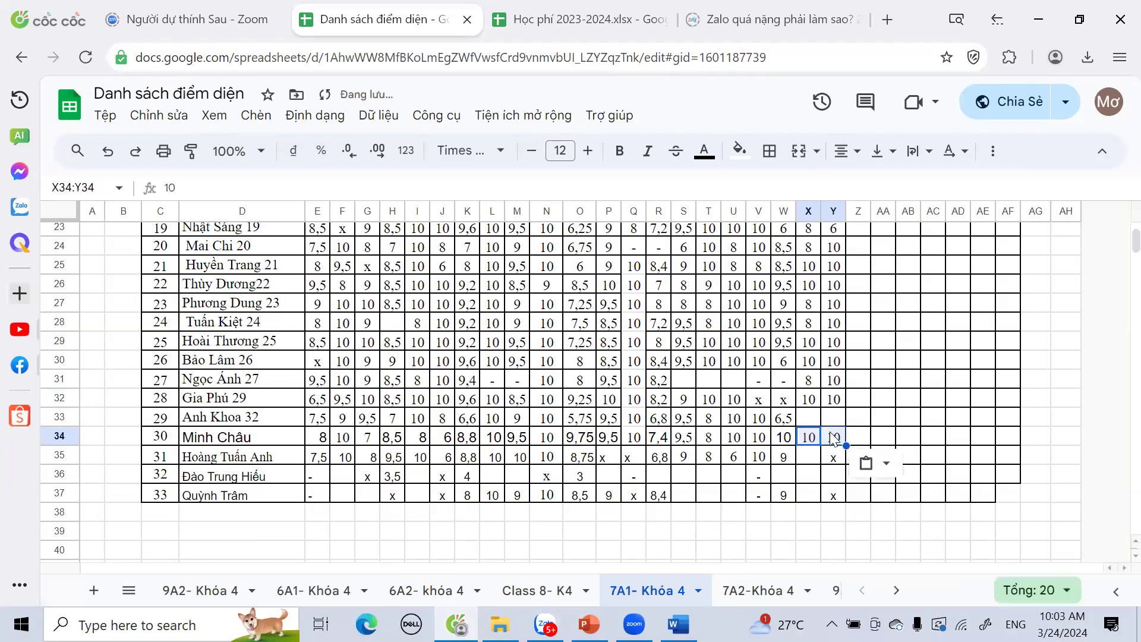
# Record the B13 scores for student 31 in row 35 as 10 and 6
pyautogui.click(819, 463)
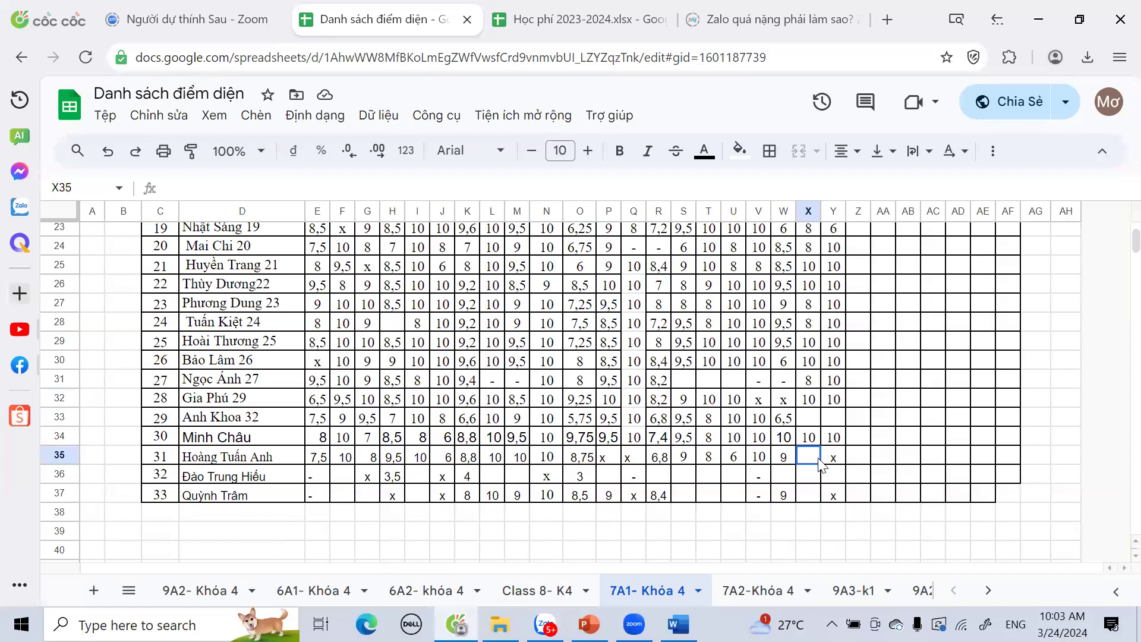
pyautogui.write('10')
pyautogui.press('Tab')
pyautogui.write('6')
pyautogui.press('Return')
# Record the B13 scores for student 32 in row 36 as 4 and 10
pyautogui.keyDown('shift'); pyautogui.click(826, 478); pyautogui.keyUp('shift')
pyautogui.click(812, 481)
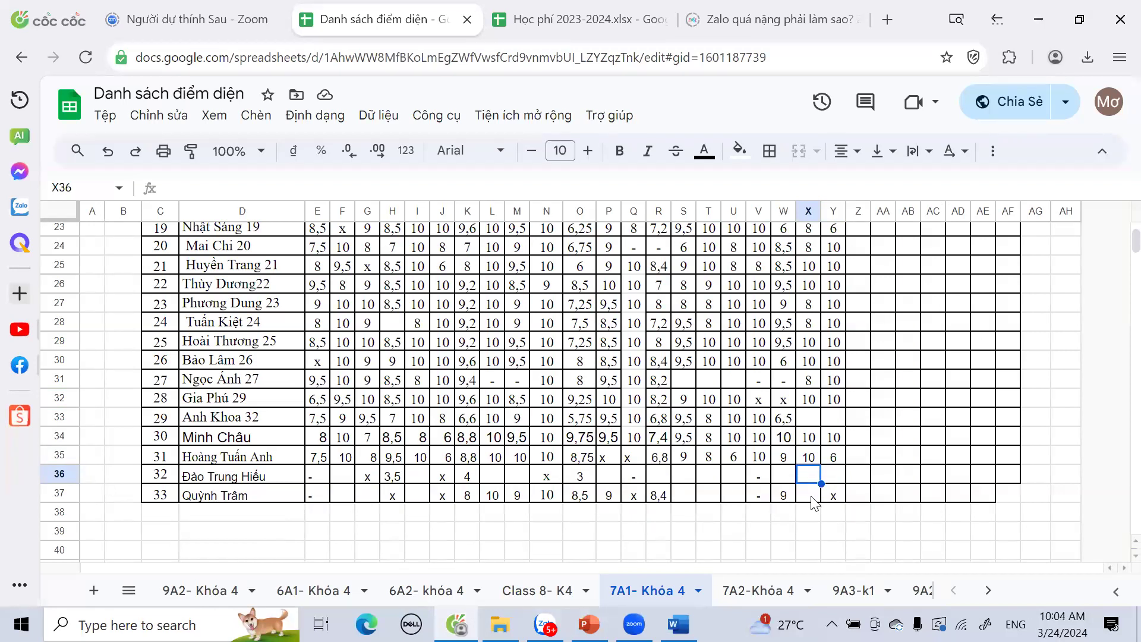
pyautogui.write('4')
pyautogui.click(827, 474)
pyautogui.write('10')
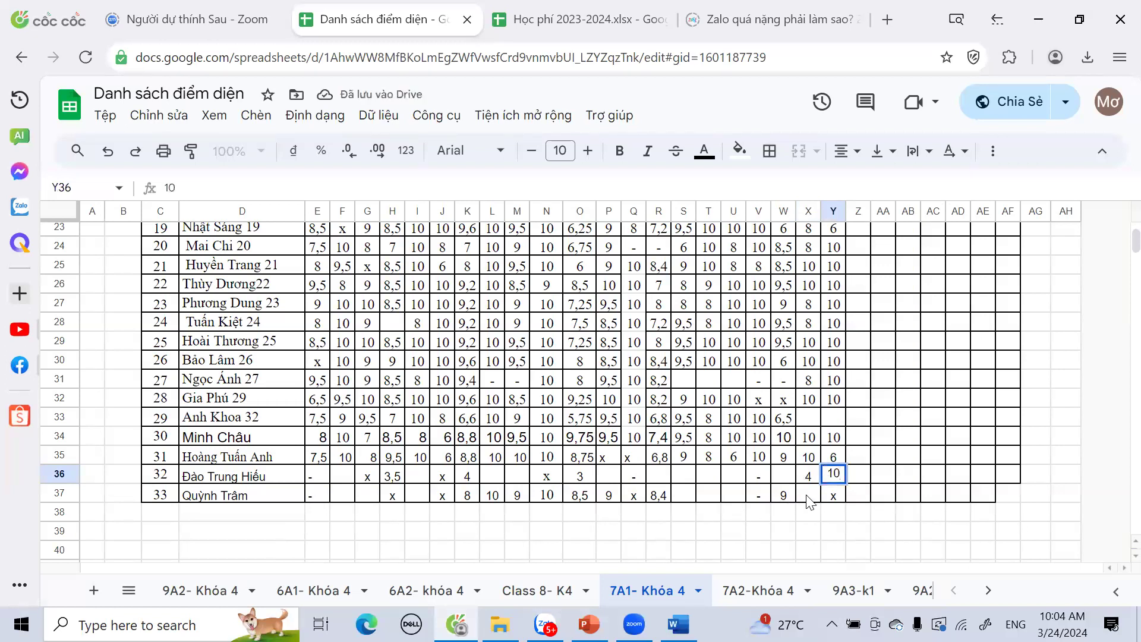
# Record the B13 scores for student 33 in row 37 as 8 and 10
pyautogui.click(810, 499)
pyautogui.write('8')
pyautogui.click(833, 492)
pyautogui.write('10')
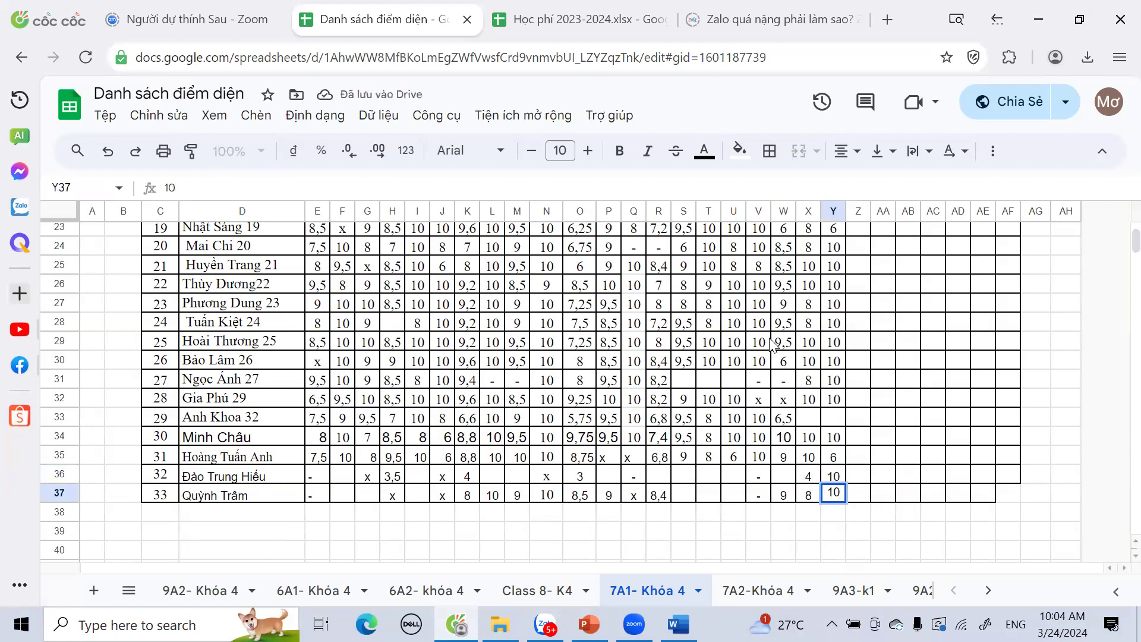